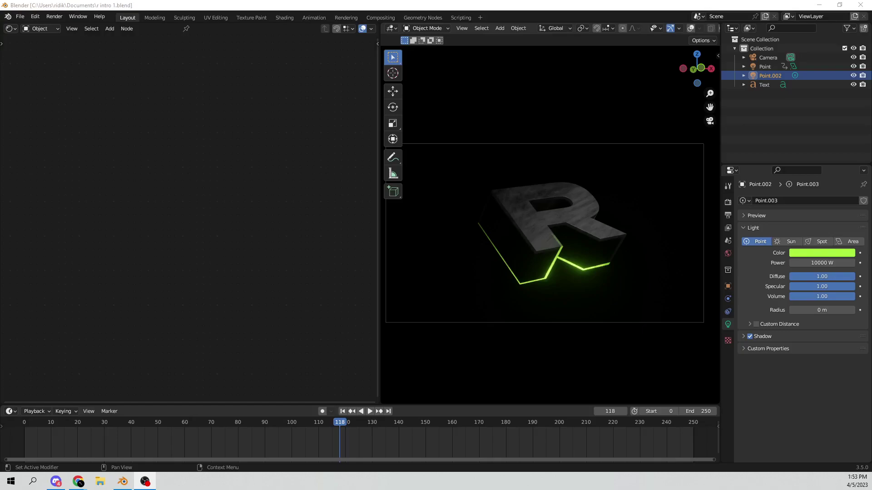
- Play the letter R animation and examine how the light moves across its face and edges
click(371, 412)
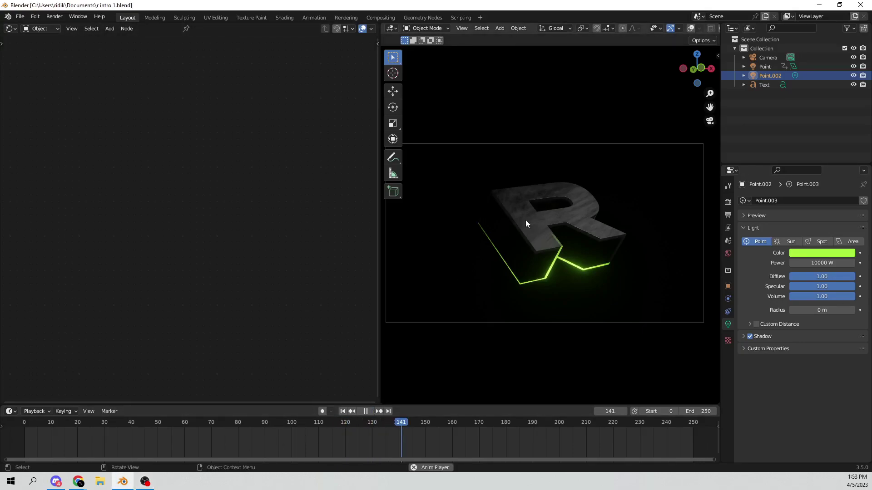
scroll(563, 216, up, 2)
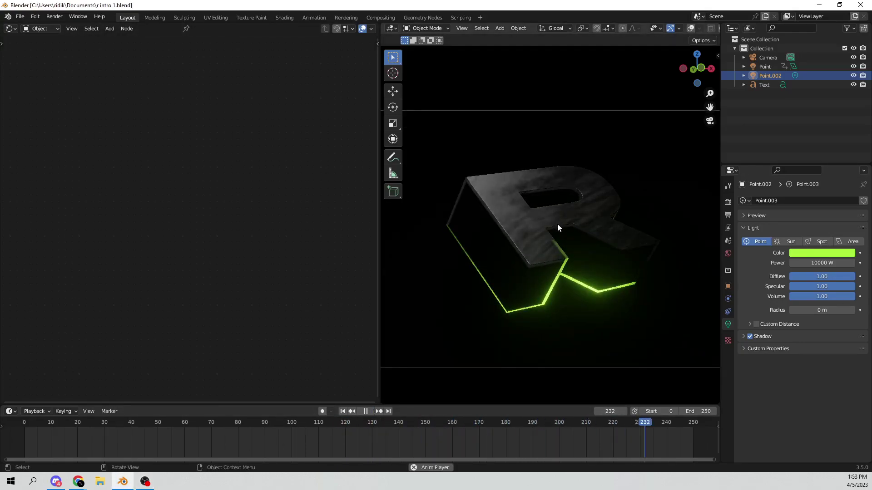
scroll(552, 233, down, 2)
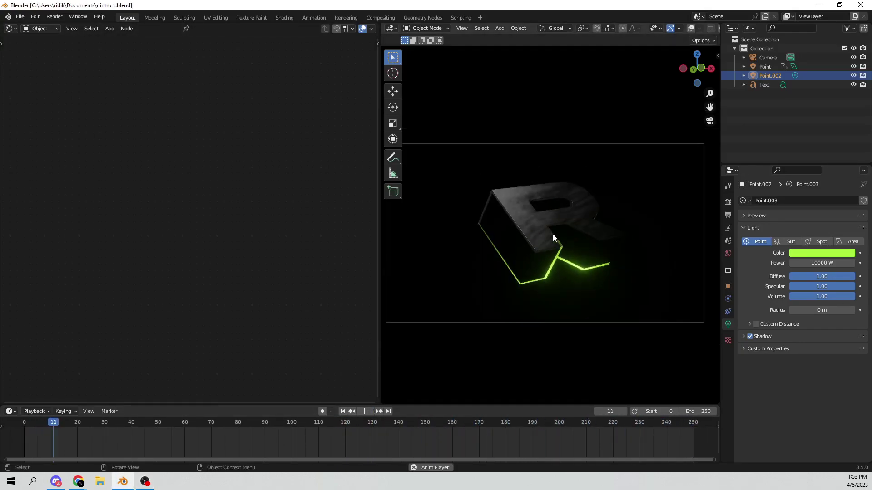
scroll(579, 268, up, 3)
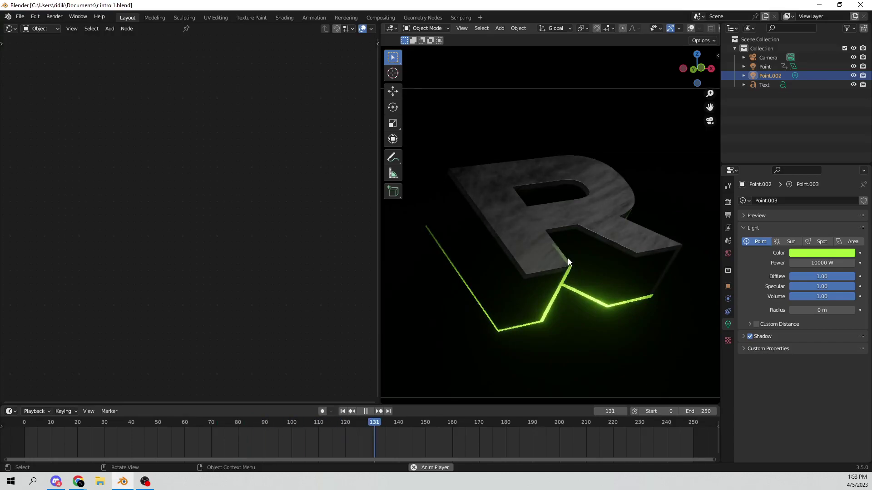
scroll(568, 254, up, 2)
scroll(570, 257, down, 2)
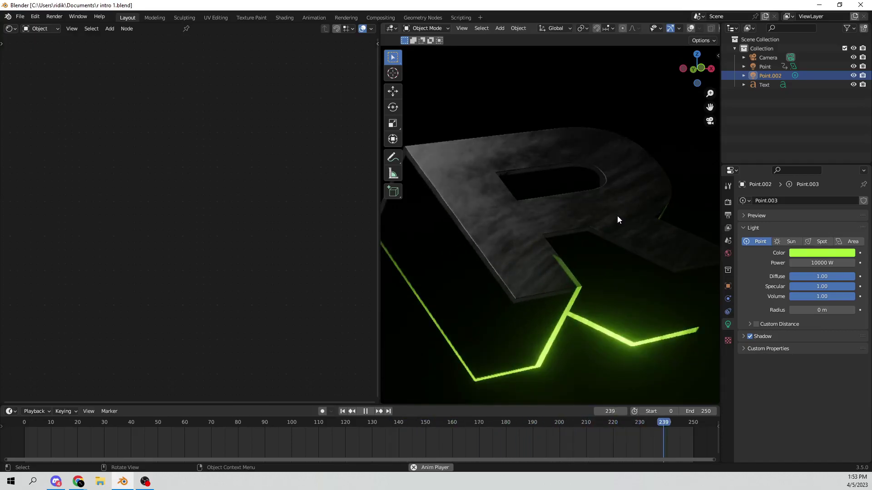
scroll(617, 218, down, 1)
scroll(618, 215, up, 2)
key(space)
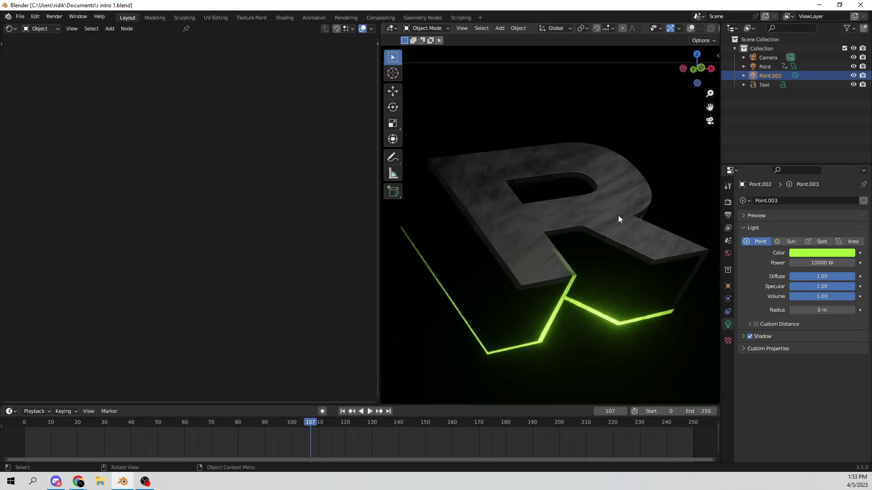
- Scrub and replay the timeline while checking the R from the camera view, ending at frame 138
drag(301, 424, 29, 422)
key(space)
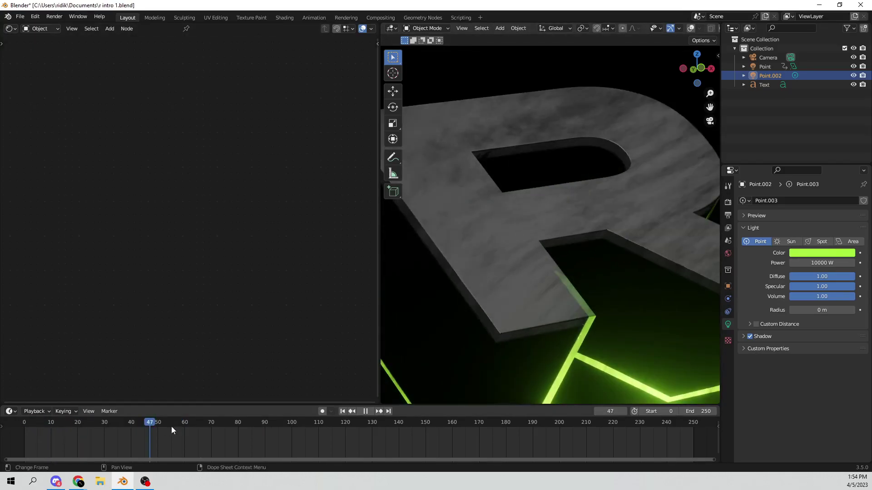
drag(172, 427, 594, 425)
key(space)
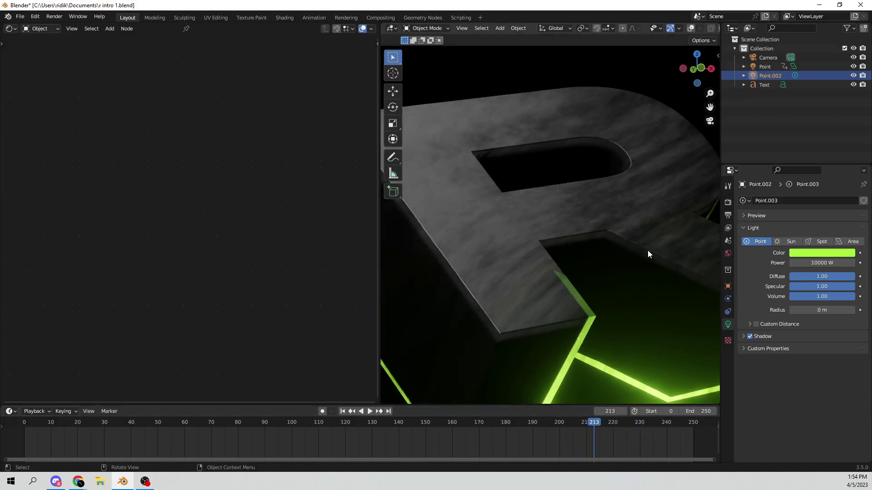
key(KP_0)
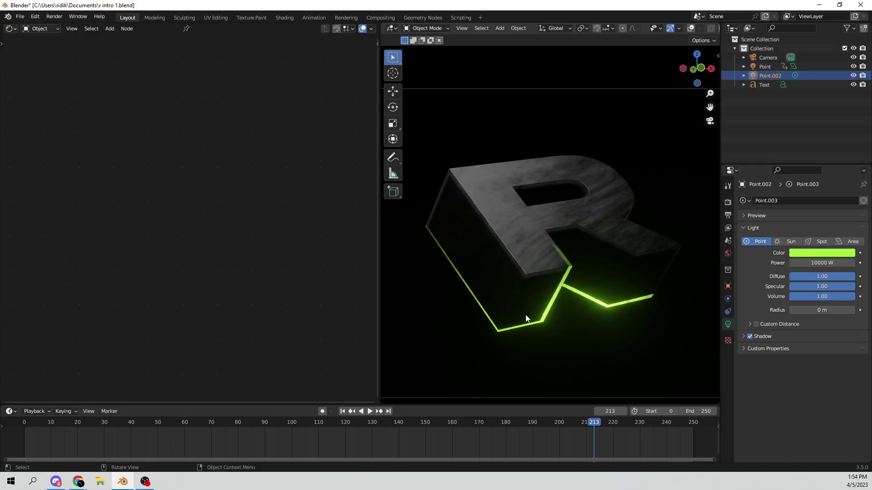
middle_drag(526, 318, 441, 333)
key(KP_0)
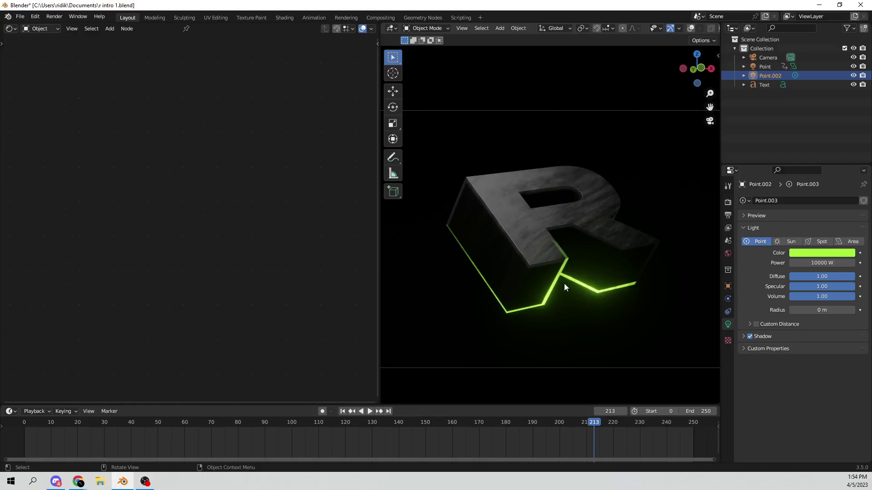
scroll(584, 315, up, 4)
scroll(672, 268, down, 4)
scroll(615, 273, down, 2)
drag(563, 423, 393, 422)
- Switch the viewport to solid shading and add a new text object to the scene
click(533, 238)
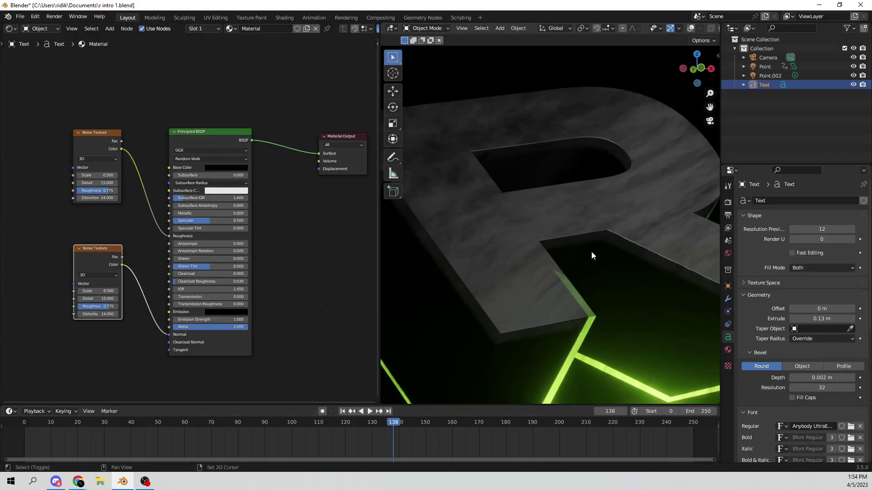
shift+middle_drag(641, 250, 595, 255)
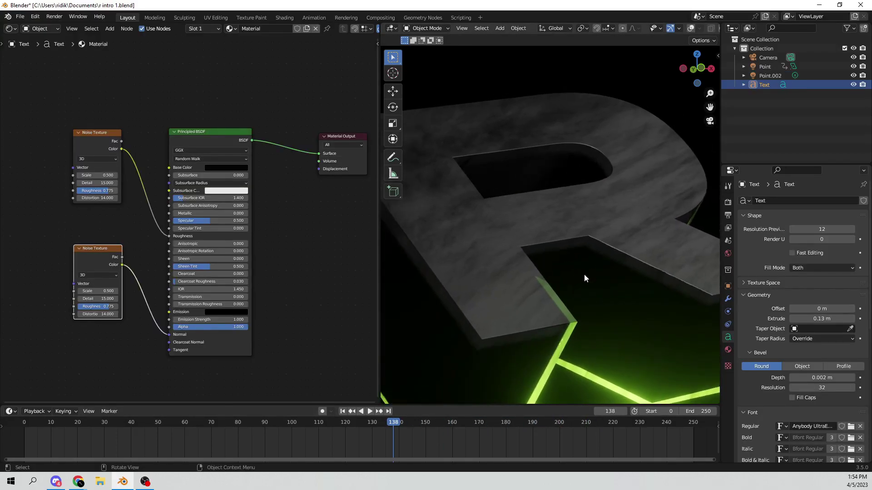
scroll(583, 273, down, 8)
middle_drag(627, 122, 630, 117)
scroll(674, 29, down, 3)
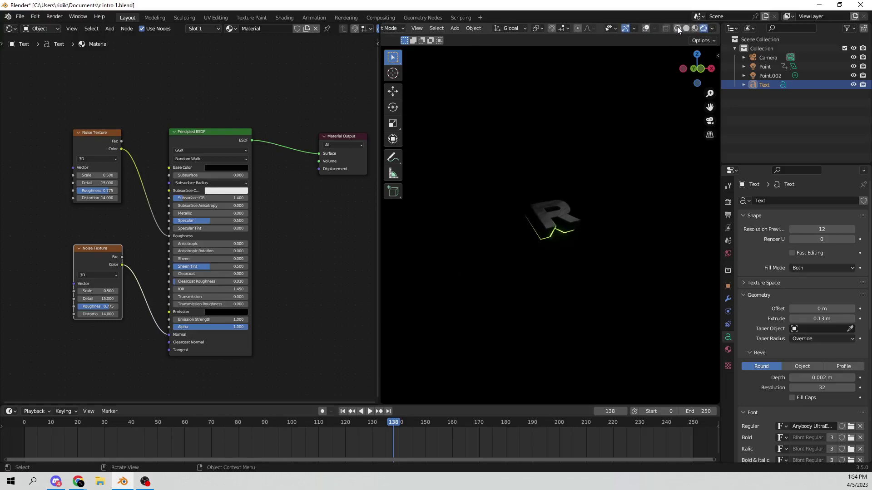
click(684, 29)
scroll(609, 194, up, 4)
key(shift+a)
mouse_move(608, 196)
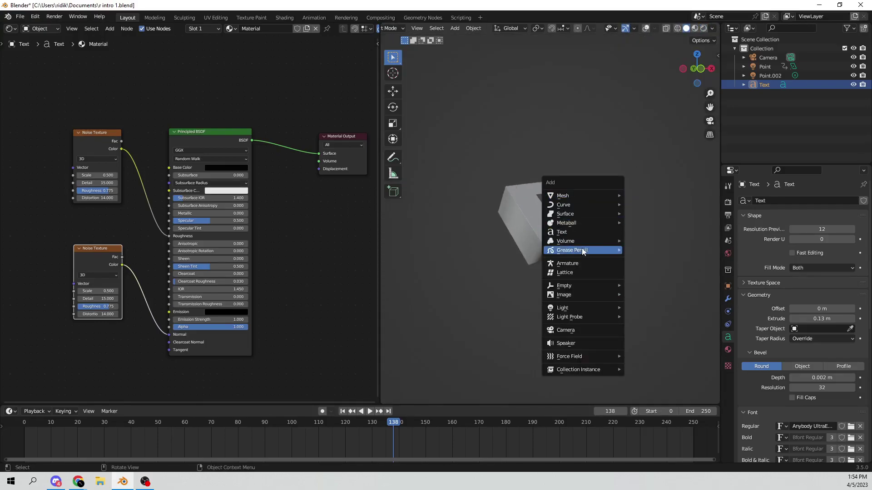
click(558, 232)
- Move the new text object beside the large R and rotate it freely so its front is readable
key(g)
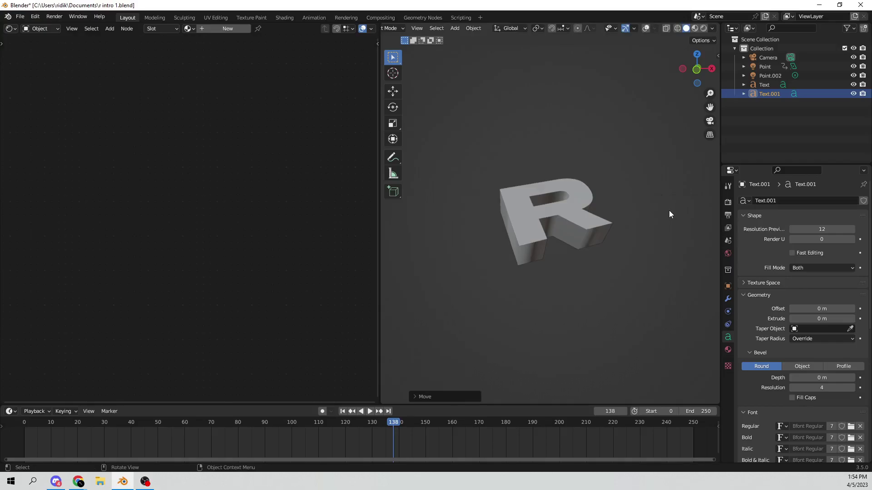
click(619, 241)
key(r)
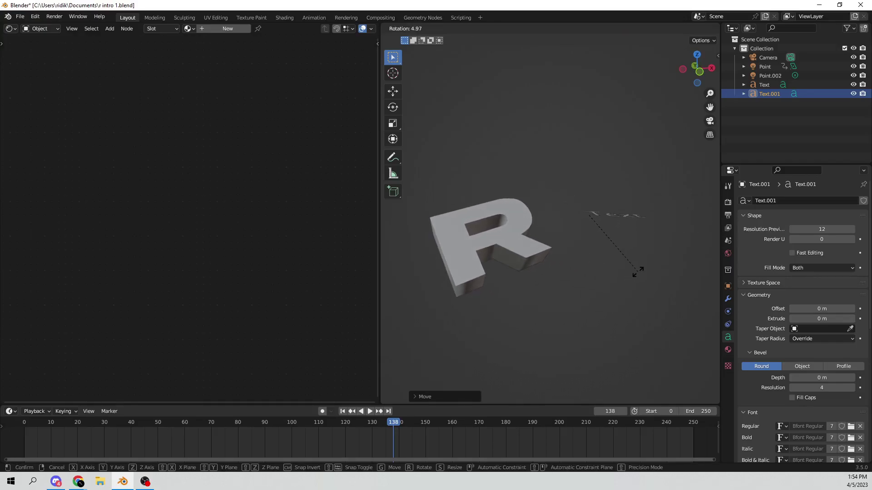
click(628, 270)
key(r)
key(r)
click(616, 298)
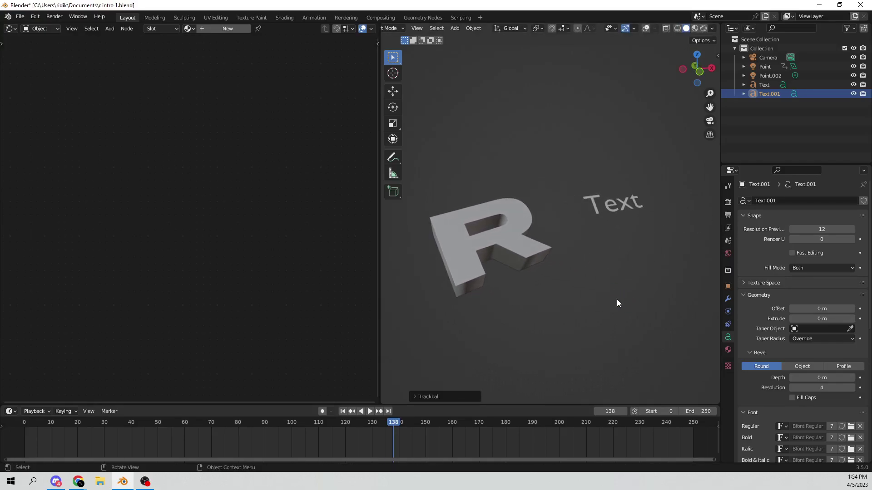
- Replace the new text object's content with the letter "R" and return to Object Mode
middle_drag(617, 299, 607, 283)
key(Tab)
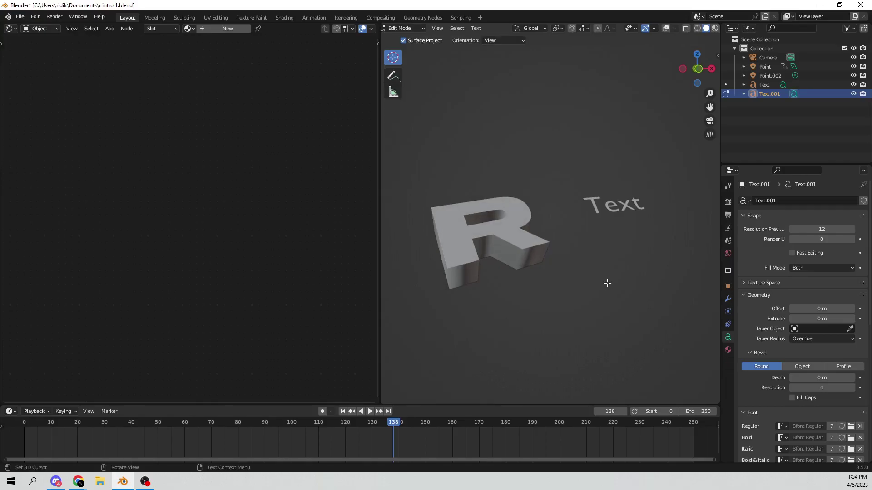
key(BackSpace)
key(BackSpace)
key(BackSpace)
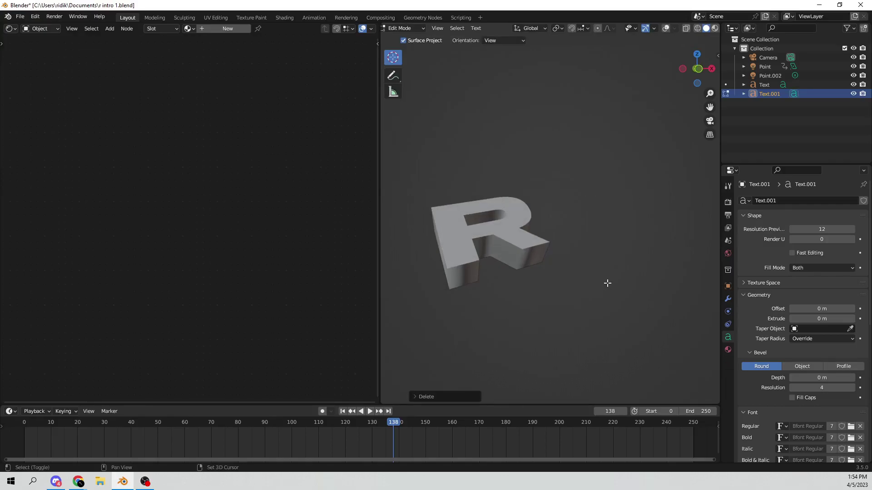
text(R)
key(Tab)
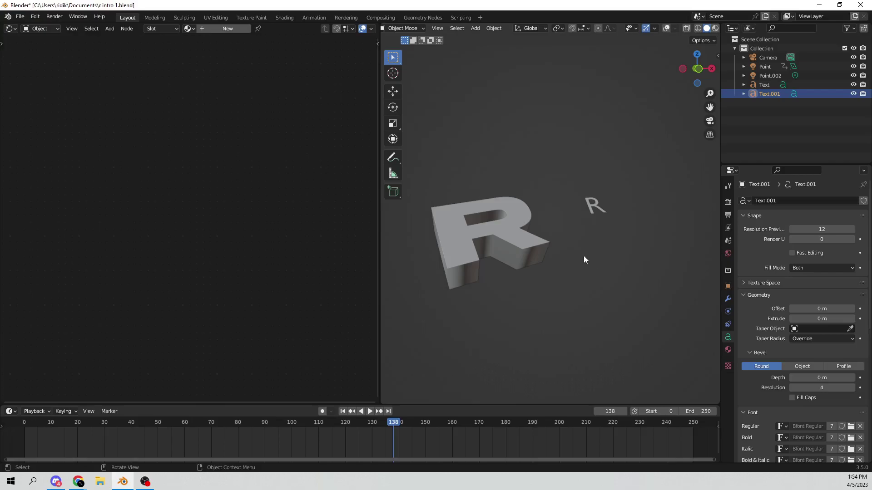
- Examine the bevelled edges and side faces of the original large R up close
scroll(513, 246, up, 3)
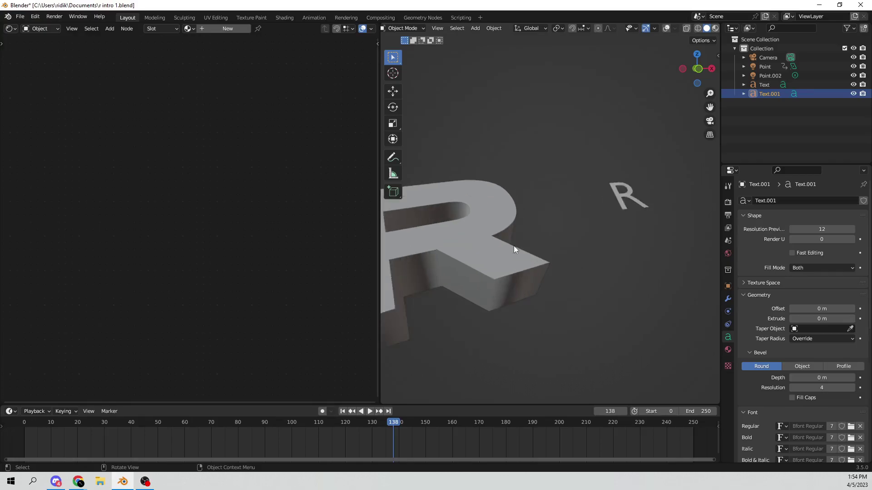
mouse_move(514, 247)
shift+middle_down()
mouse_move(633, 239)
mouse_move(581, 215)
mouse_move(516, 230)
shift+middle_up()
scroll(586, 257, up, 4)
scroll(545, 255, up, 1)
middle_drag(550, 259, 533, 298)
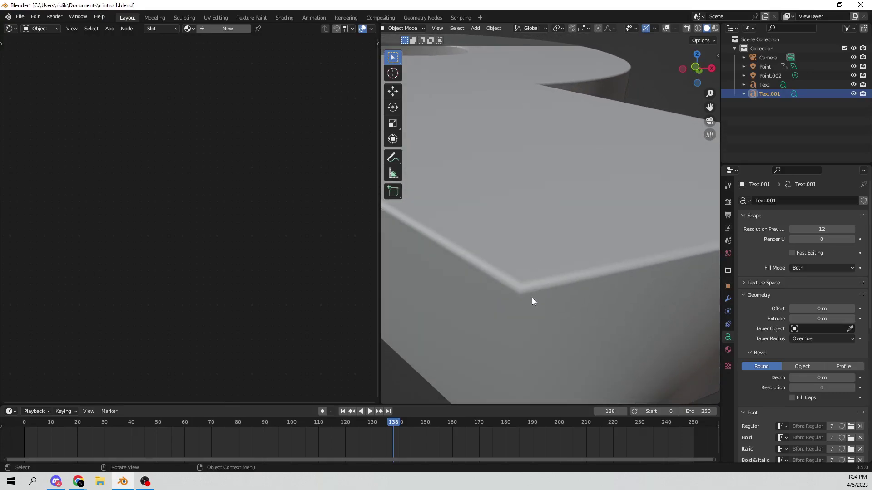
scroll(606, 266, down, 3)
middle_drag(607, 266, 561, 269)
scroll(598, 256, down, 6)
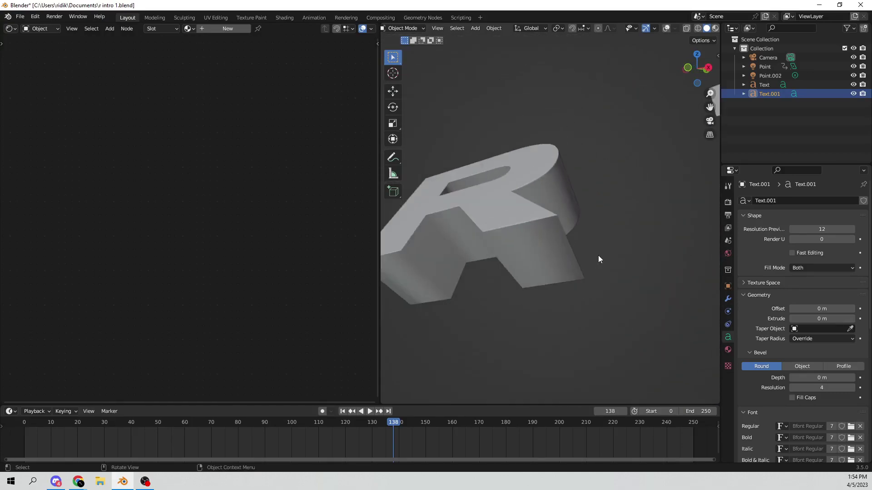
- Extrude the new R to 0.16 m in its geometry settings
shift+middle_drag(649, 200, 632, 277)
scroll(597, 238, up, 5)
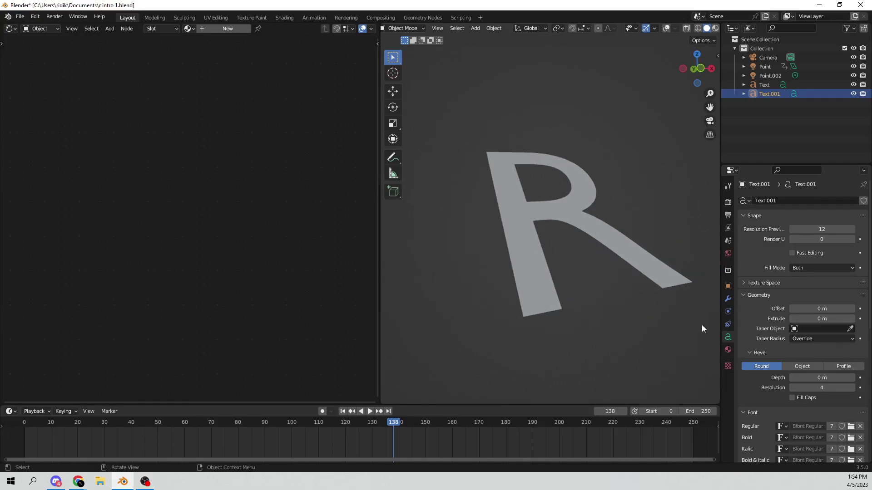
click(754, 294)
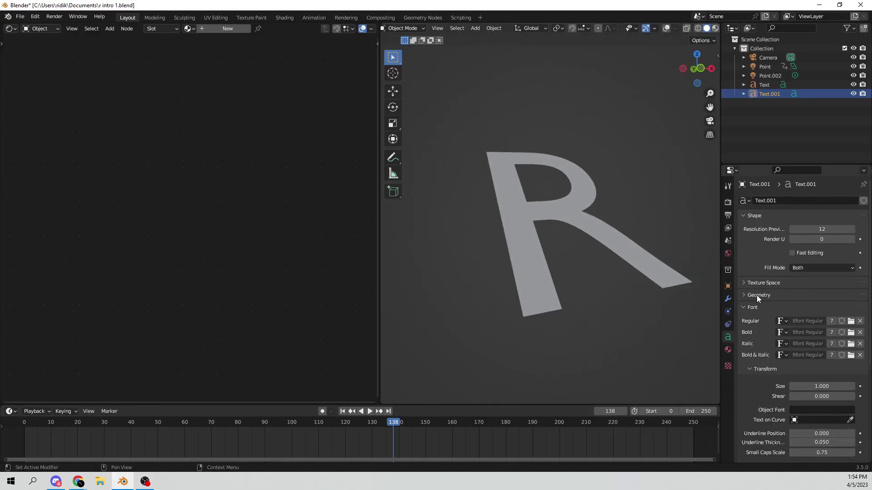
click(757, 295)
drag(821, 319, 845, 319)
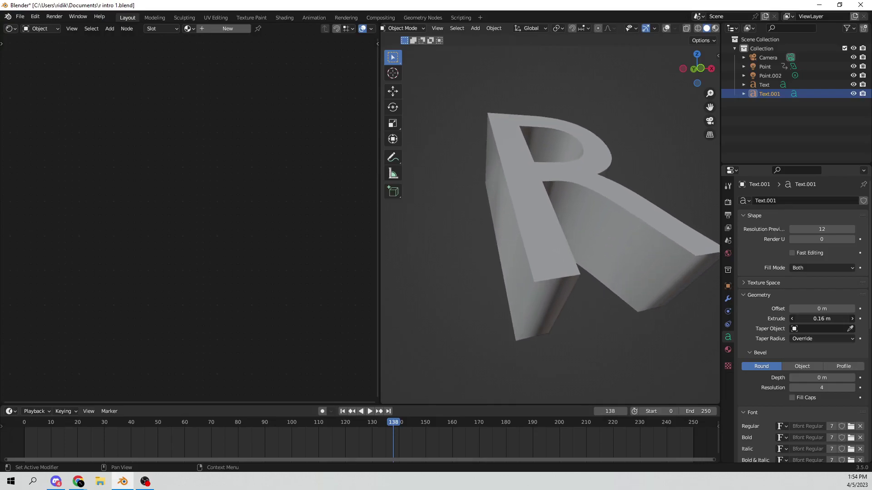
- Select the original large R and examine its bevelled shape and its bevel depth and resolution settings
middle_drag(581, 297, 641, 178)
scroll(585, 216, down, 3)
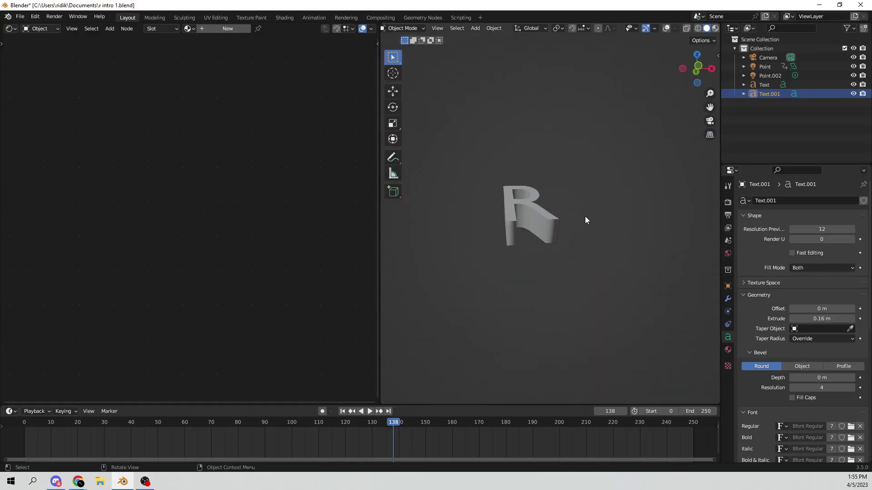
shift+middle_drag(585, 216, 531, 192)
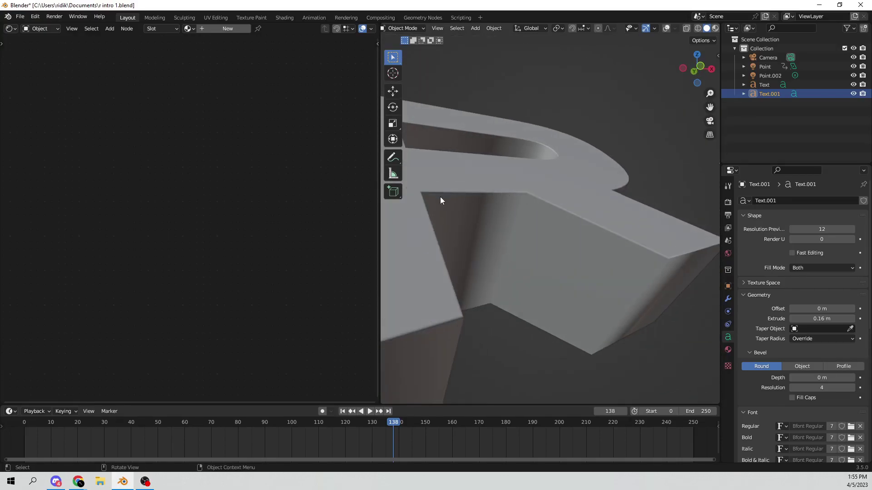
middle_drag(443, 324, 549, 251)
click(454, 306)
scroll(535, 247, down, 4)
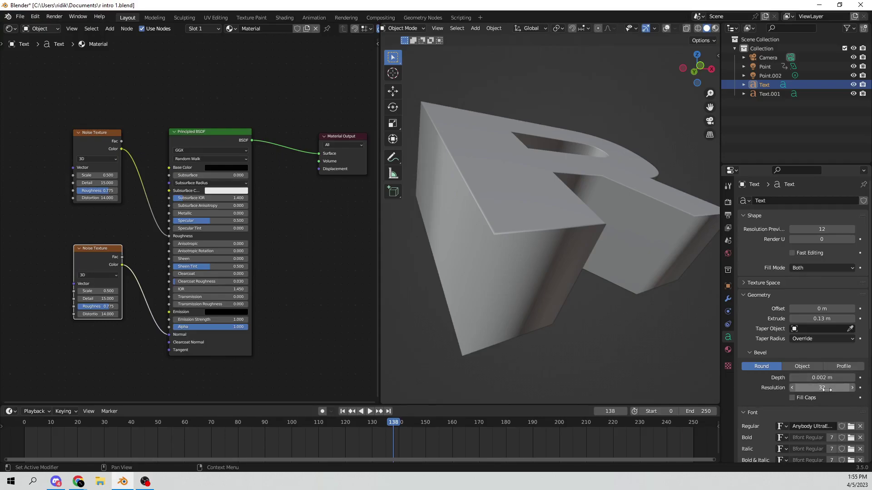
scroll(636, 302, down, 8)
- Give the new R a bevel with a depth of 0.002 m and a resolution of 32
click(529, 181)
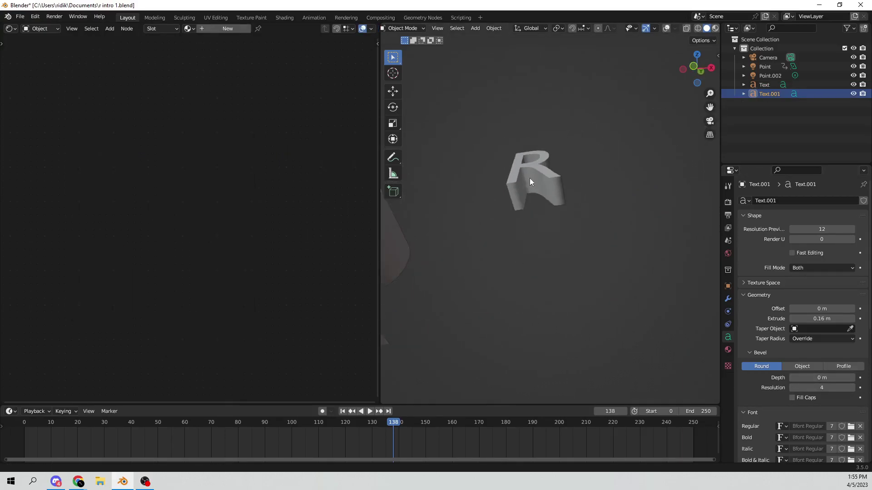
scroll(528, 187, up, 8)
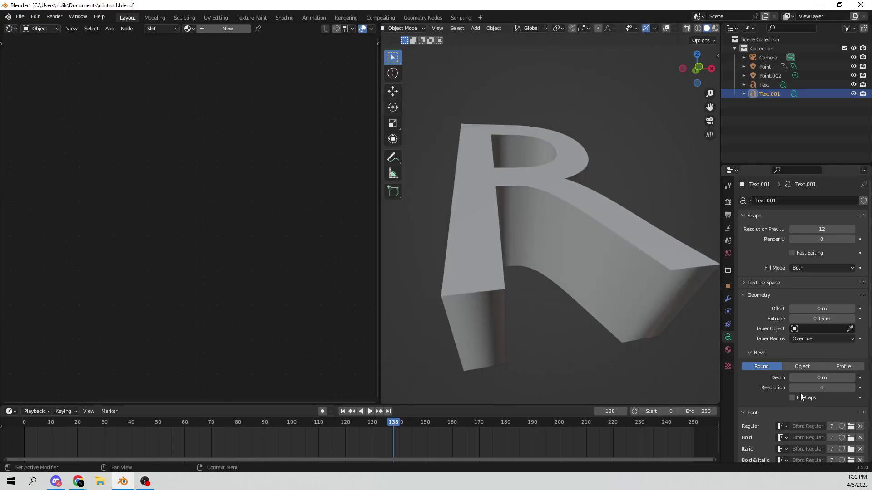
click(795, 377)
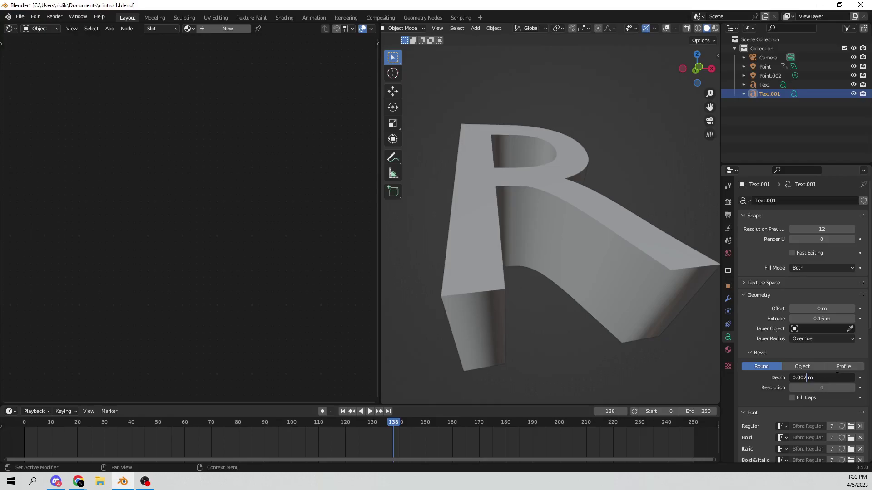
key(Return)
click(827, 387)
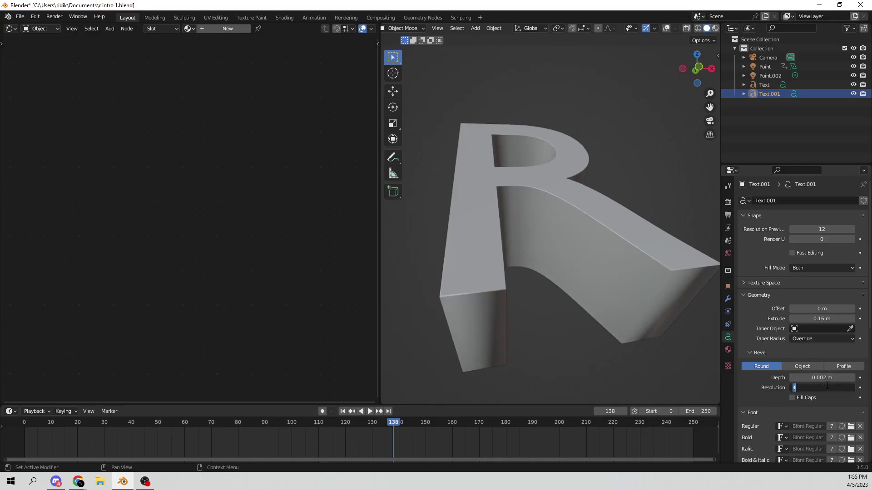
key(Return)
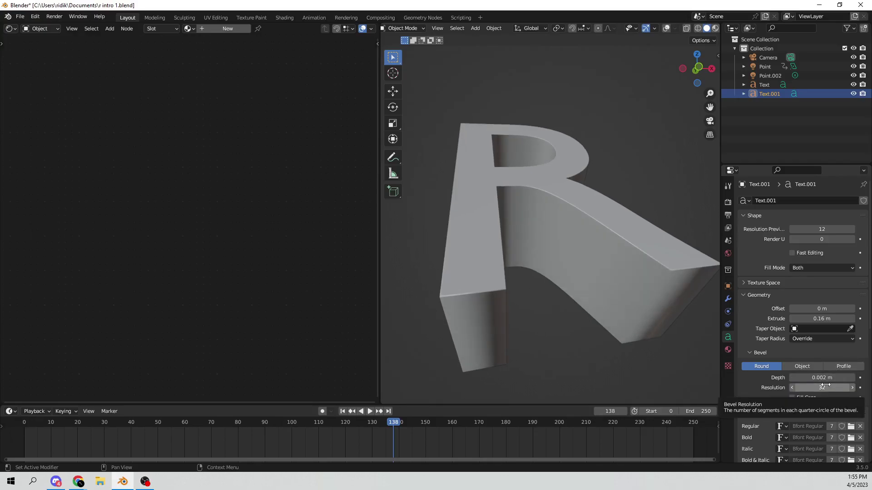
- Try a bevel resolution of 5 on the new R and restore it to 32
click(825, 385)
text(5)
key(Return)
click(825, 385)
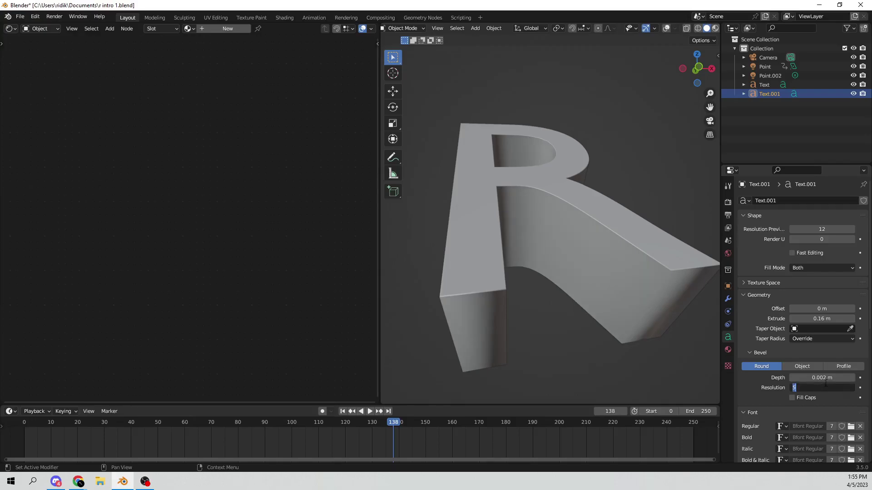
text(32)
key(Return)
- Try bevel resolutions of 2 and 4 on the new R and compare its edges up close
middle_drag(631, 326, 703, 328)
click(822, 387)
text(2)
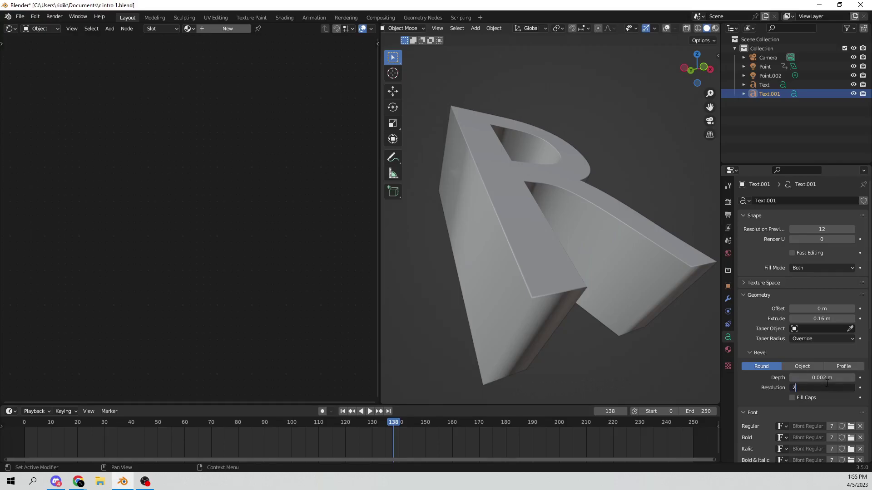
key(Return)
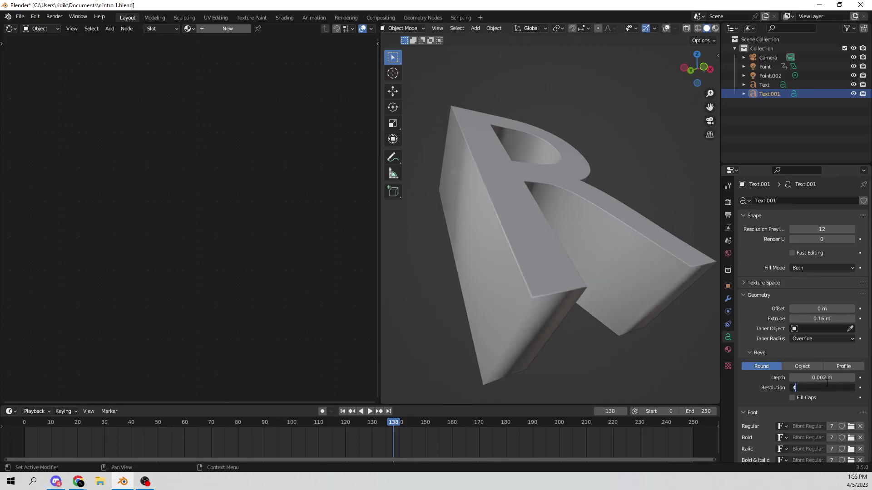
key(Return)
scroll(545, 293, up, 5)
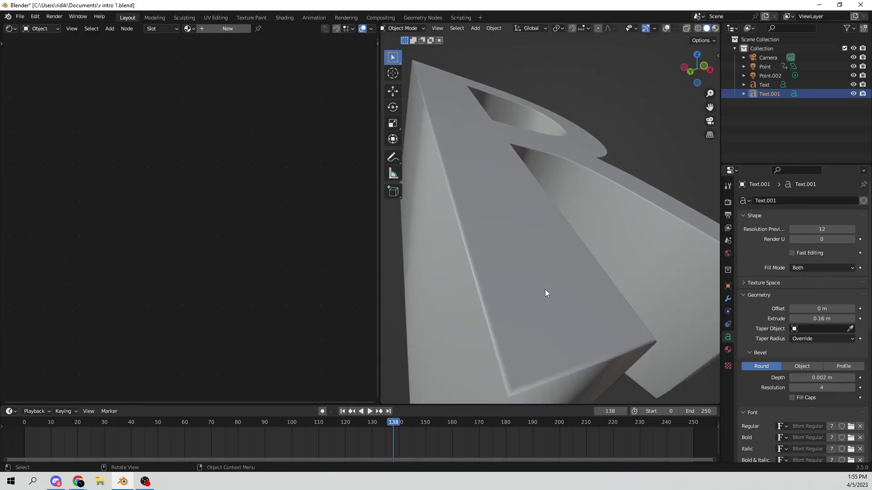
scroll(546, 293, down, 3)
- Try a larger bevel depth of 0.092 m on the new R and view its rounded shape
drag(820, 378, 841, 377)
scroll(573, 271, down, 2)
middle_drag(573, 270, 503, 271)
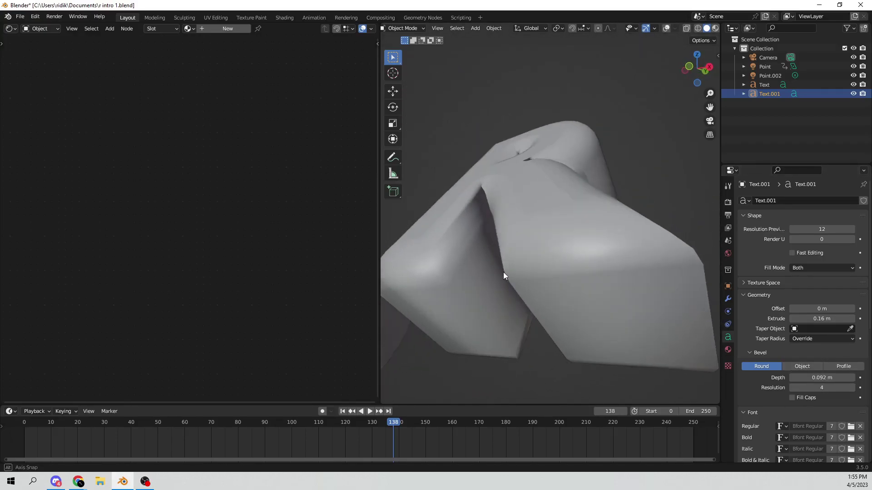
- Lower the new R's bevel resolution to 0 and raise it again to compare flat and rounded bevels
mouse_move(821, 388)
mouse_down()
mouse_move(834, 387)
mouse_move(815, 388)
mouse_up()
middle_drag(483, 265, 528, 268)
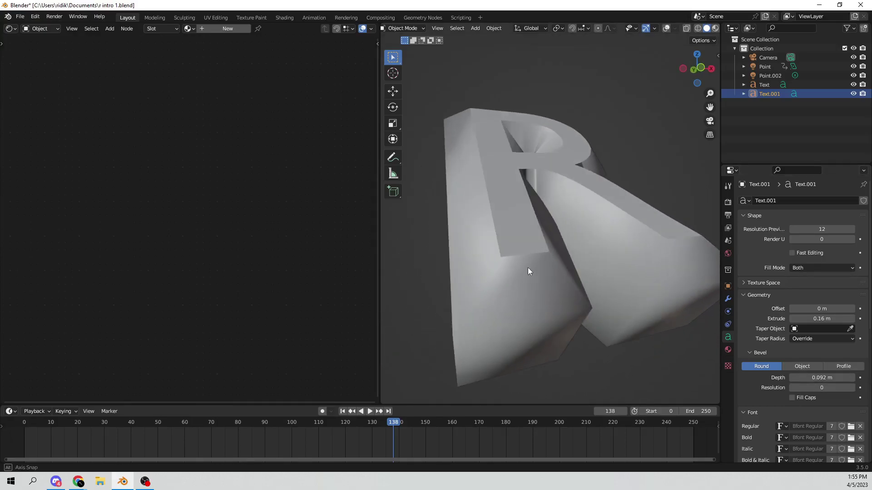
drag(822, 388, 828, 387)
middle_drag(509, 252, 638, 244)
- Leave the bevel resolution field and delete the new R
double_click(823, 388)
key(Return)
key(Delete)
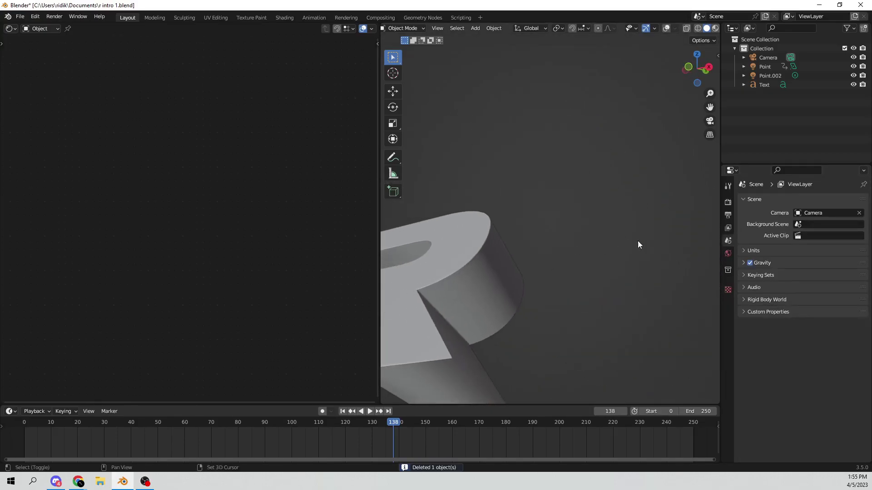
- Select the original large R and examine its extrude value and overall shape
click(463, 284)
middle_drag(481, 286, 600, 260)
click(838, 319)
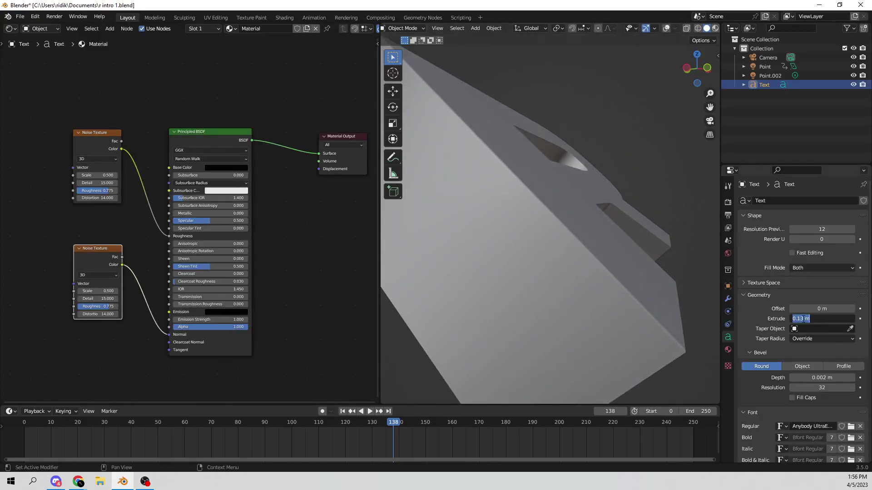
click(608, 291)
scroll(608, 290, down, 4)
middle_drag(609, 291, 565, 287)
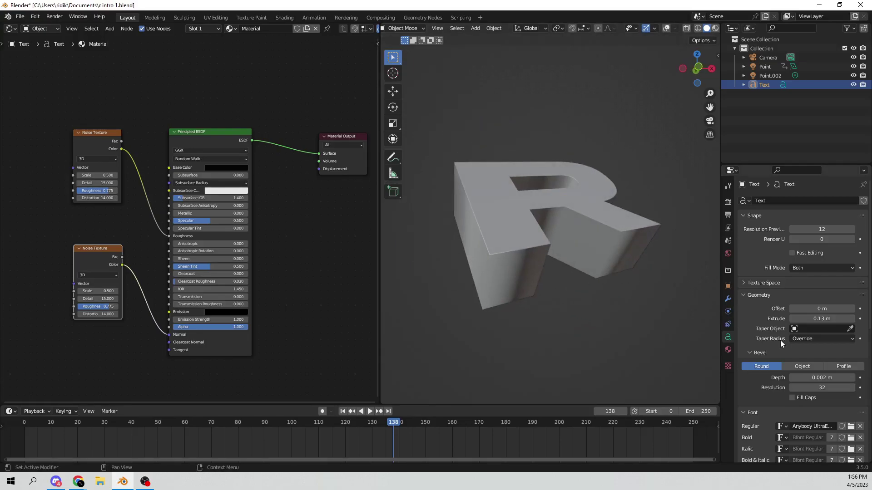
- Examine the full name of the regular font used by the original R
scroll(777, 363, down, 2)
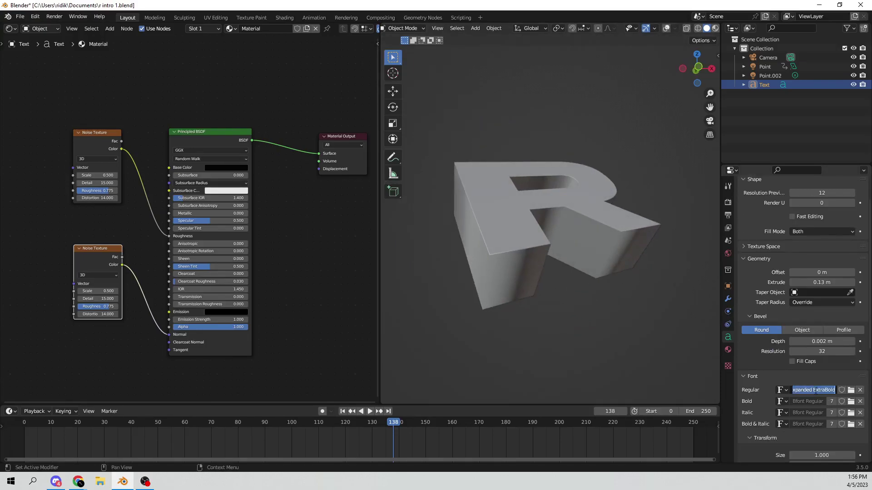
drag(809, 390, 786, 390)
click(813, 390)
key(ctrl+a)
click(756, 308)
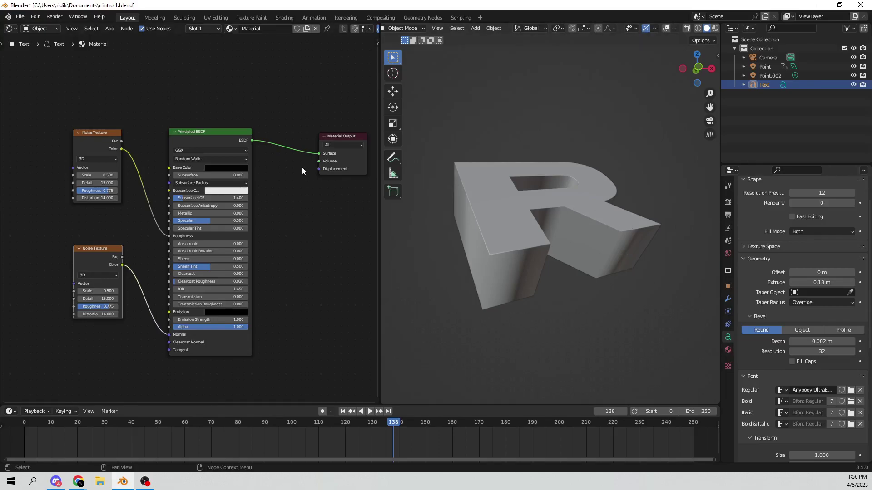
- Switch the viewport shading to Material Preview and inspect the R's dark textured surface
scroll(672, 31, down, 2)
click(694, 28)
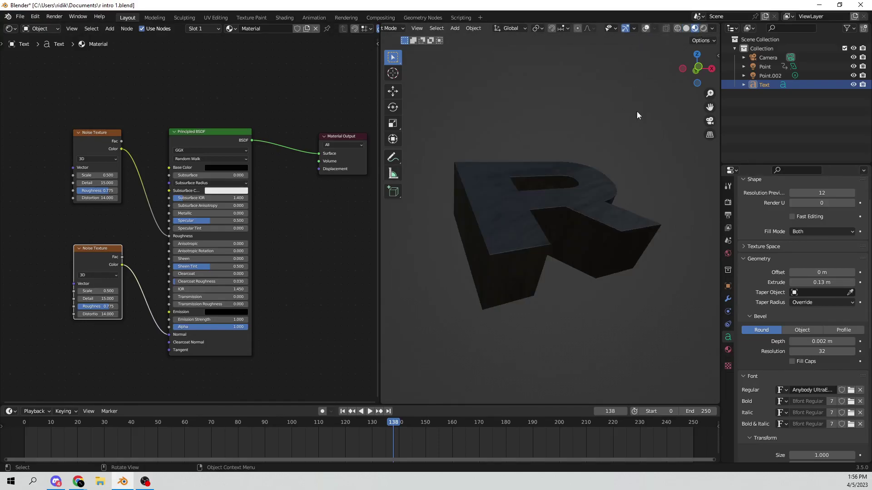
mouse_move(637, 111)
middle_down()
mouse_move(582, 191)
mouse_move(543, 220)
mouse_move(643, 208)
middle_up()
middle_drag(333, 236, 342, 239)
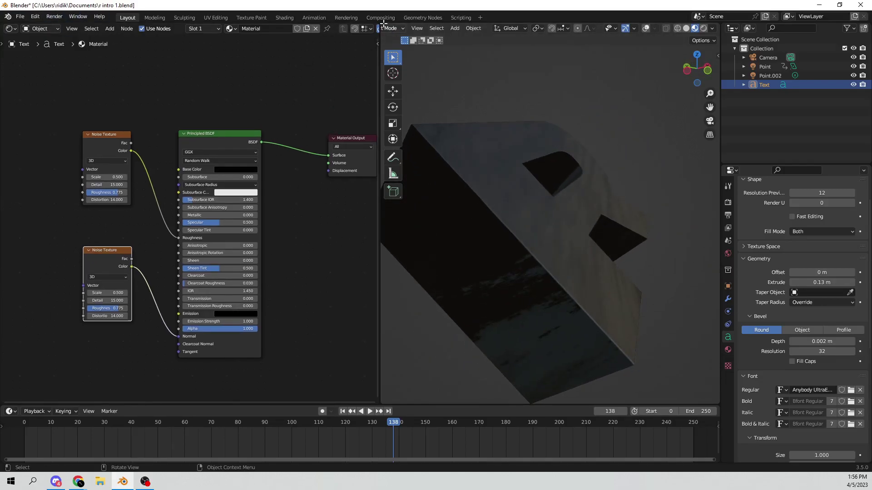
- Expand the 3D viewport over the shader editor and split it into two side-by-side viewports
drag(382, 27, 65, 41)
middle_drag(272, 114, 214, 136)
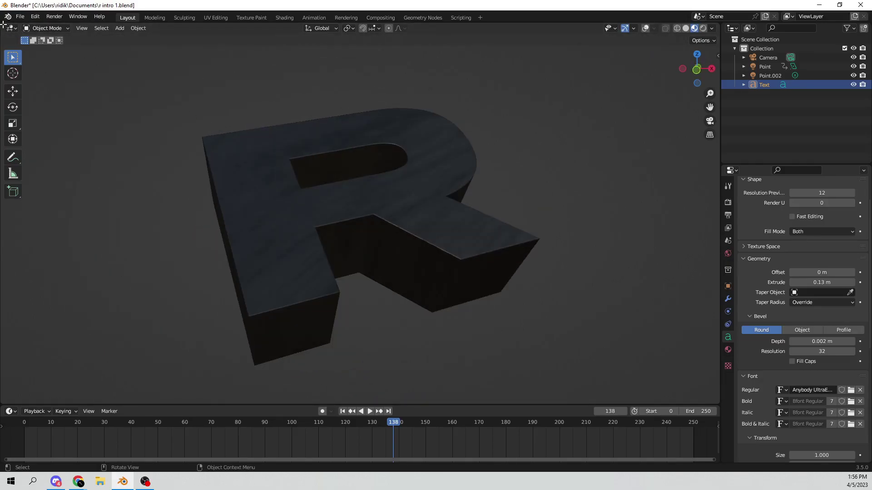
drag(3, 25, 385, 58)
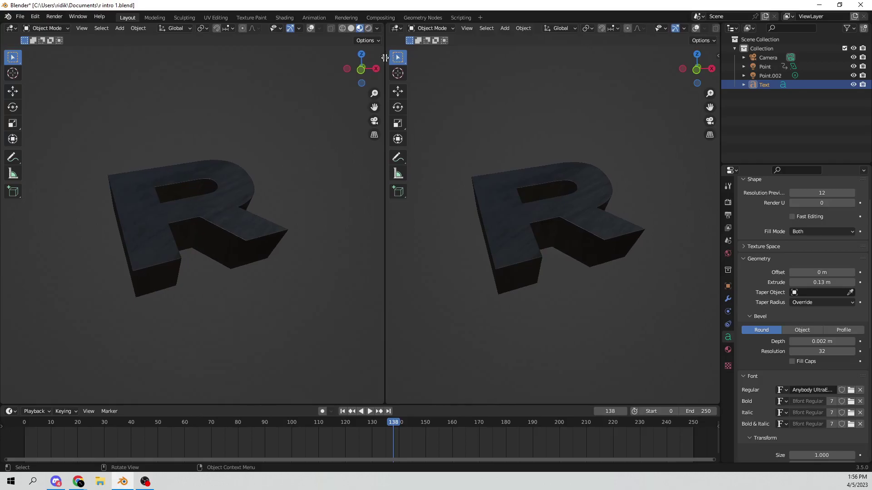
- Turn one of the two viewports into a Shader Editor, hide its sidebar and frame the R's material nodes
click(12, 30)
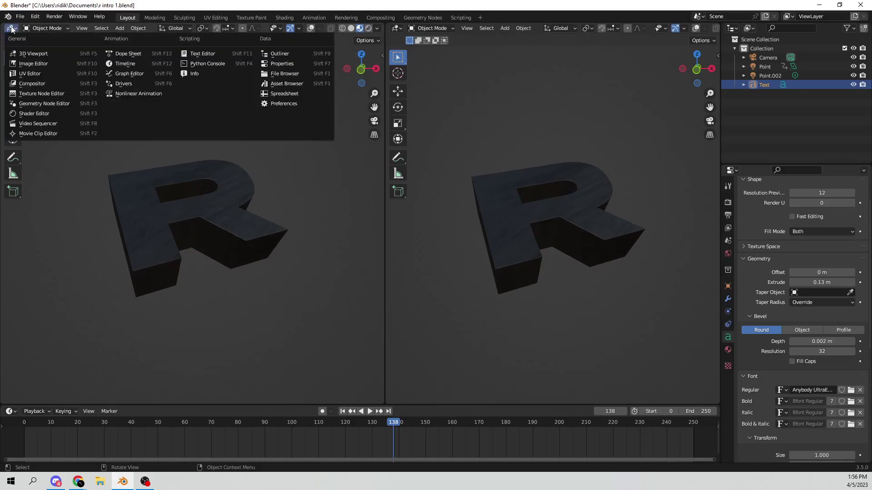
click(28, 53)
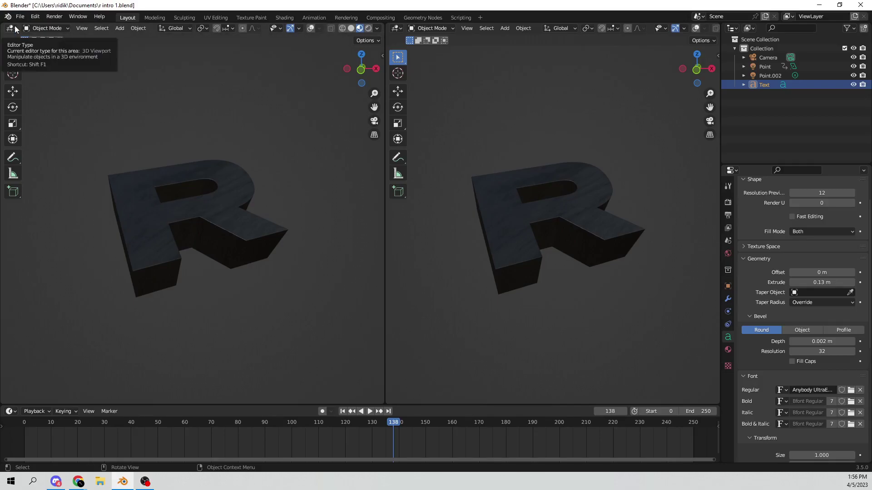
click(11, 29)
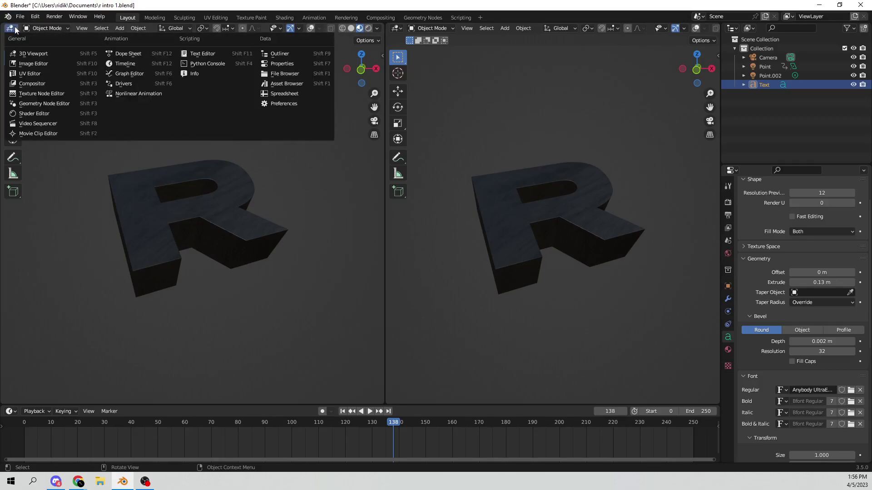
click(45, 115)
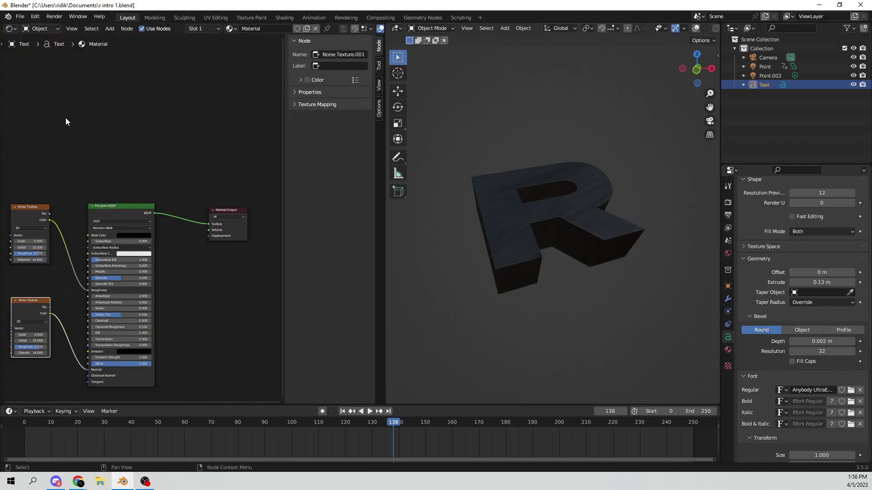
drag(285, 165, 400, 168)
middle_drag(272, 161, 296, 76)
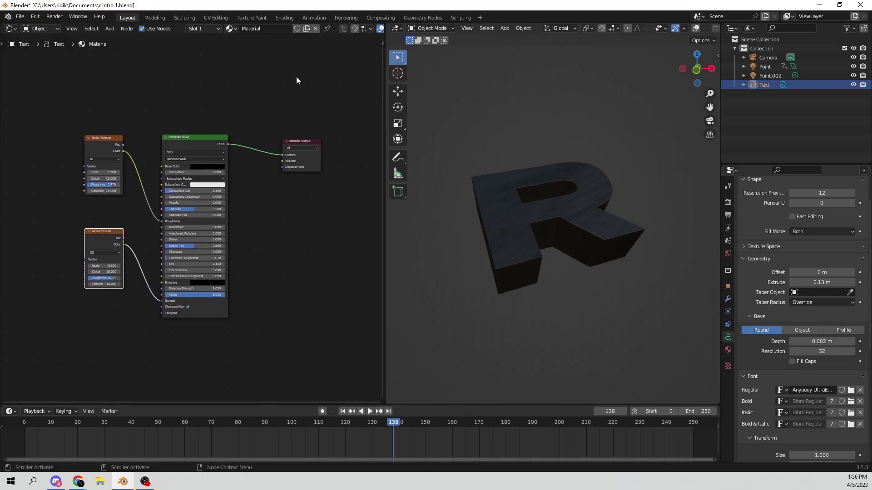
scroll(226, 124, up, 3)
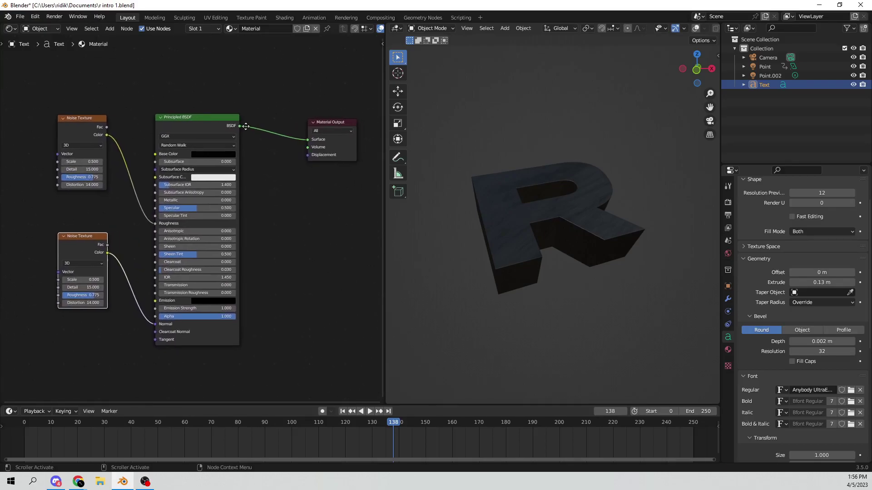
- Disconnect the lower Noise Texture from the Principled BSDF's Normal input and delete that node
click(75, 130)
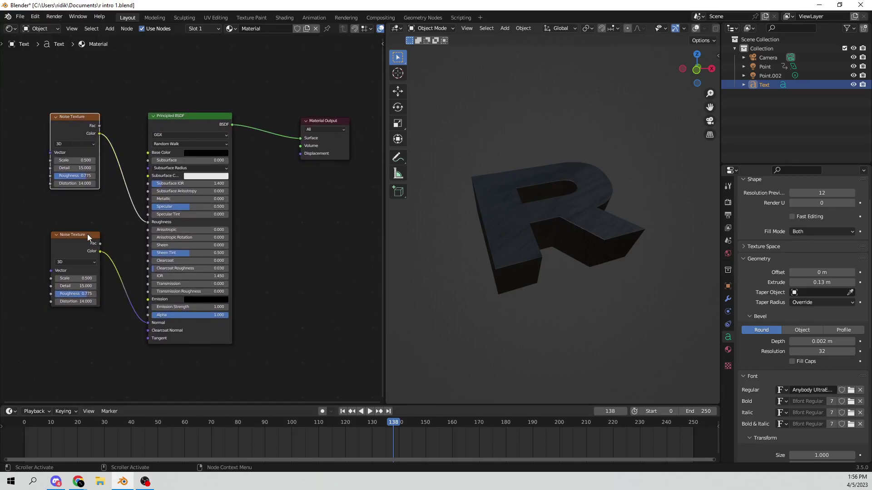
drag(81, 239, 79, 234)
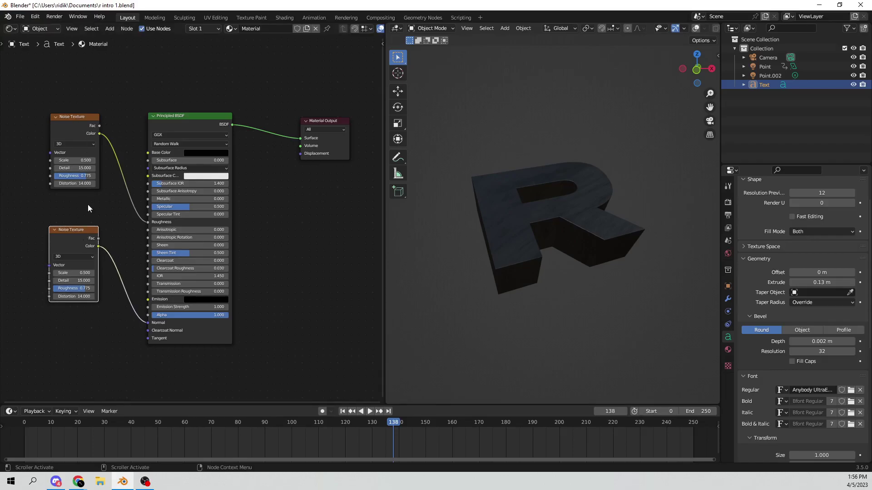
click(80, 124)
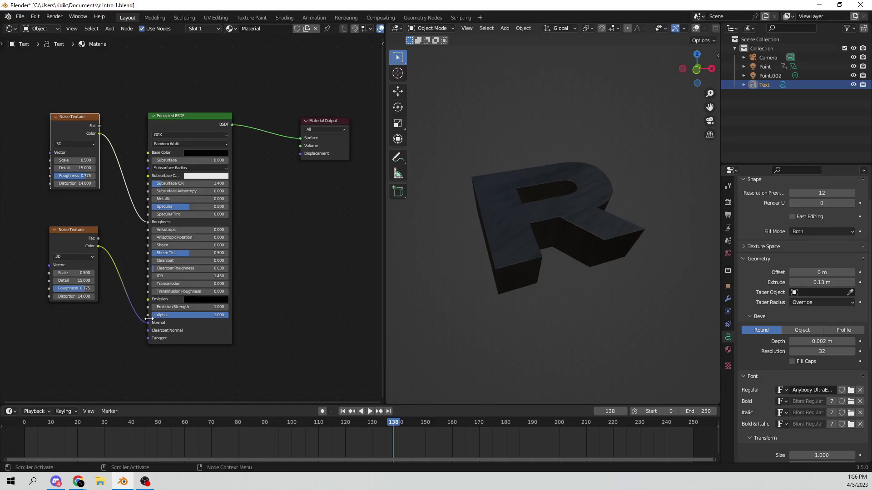
drag(141, 323, 142, 323)
click(69, 228)
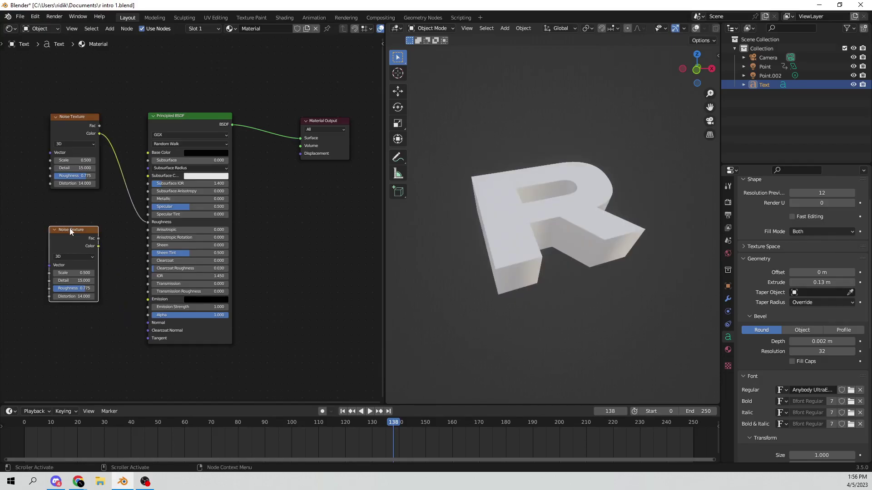
key(x)
- Connect the remaining Noise Texture's Color to the Principled BSDF's Normal input and move the node lower beside the shader
drag(100, 133, 146, 322)
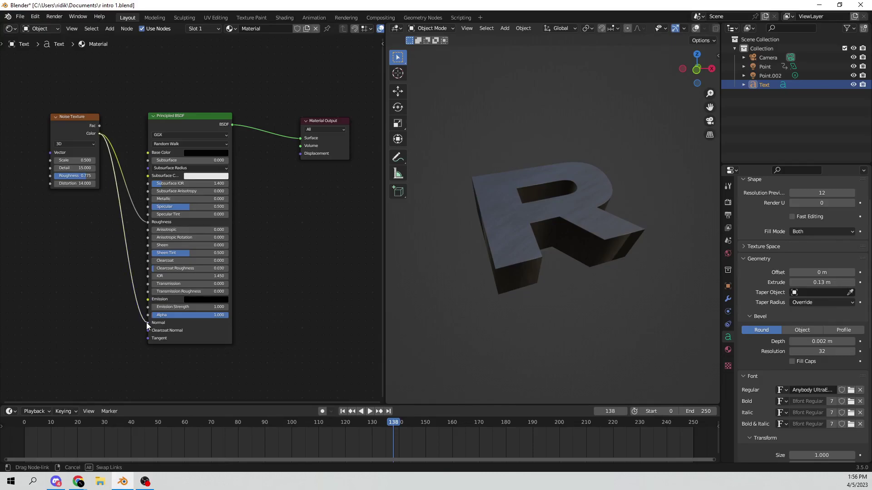
drag(70, 122, 69, 192)
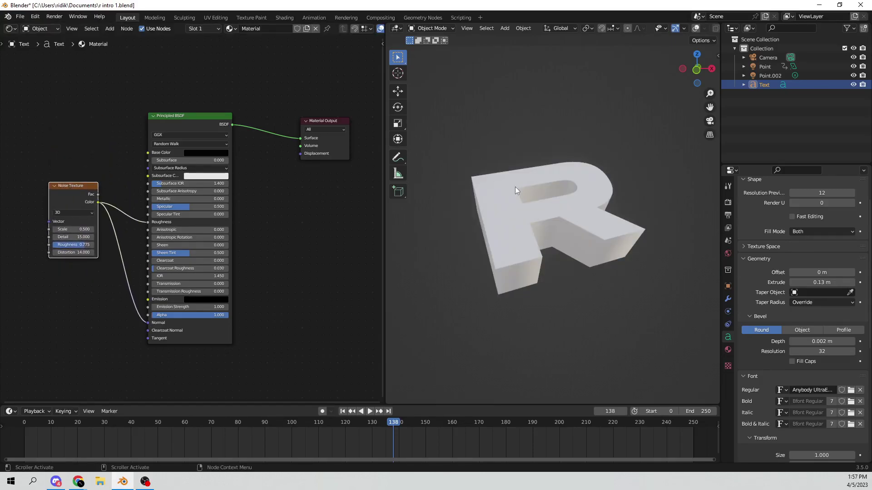
middle_drag(515, 186, 565, 203)
scroll(592, 178, up, 4)
middle_drag(266, 201, 339, 200)
- Add another Noise Texture node above the existing one and delete it again
key(shift+a)
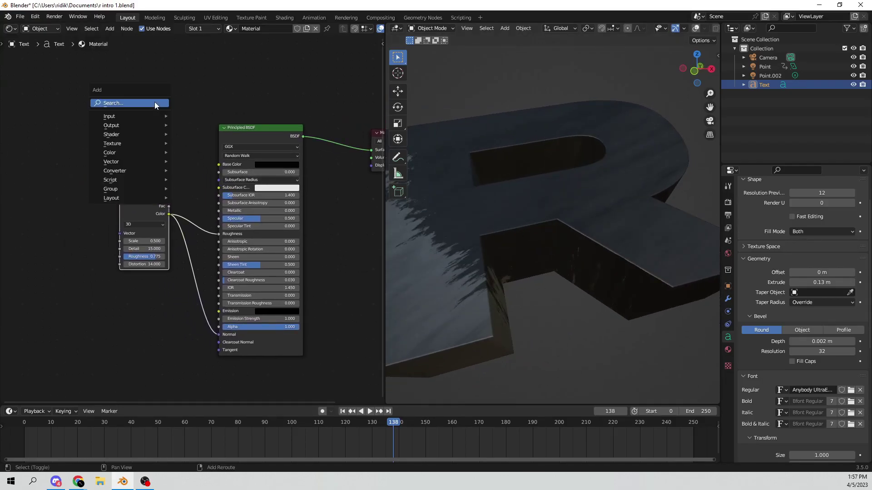
click(154, 101)
text(noise)
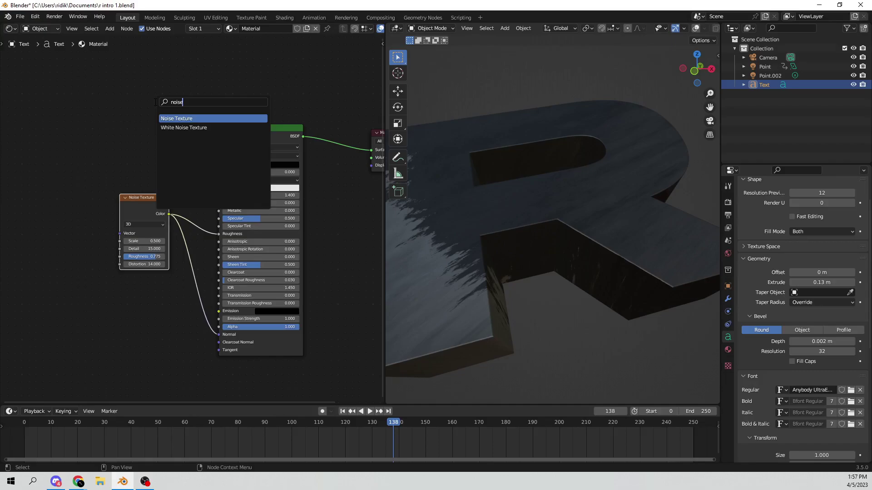
click(192, 119)
click(136, 114)
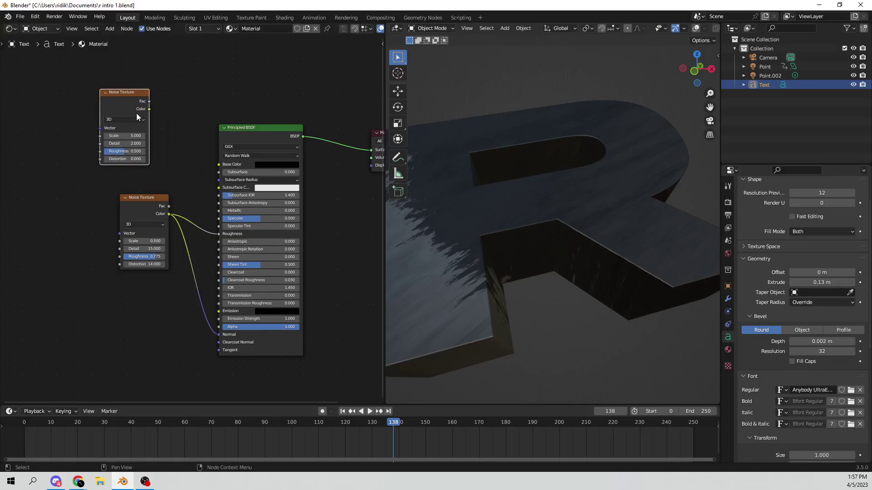
key(x)
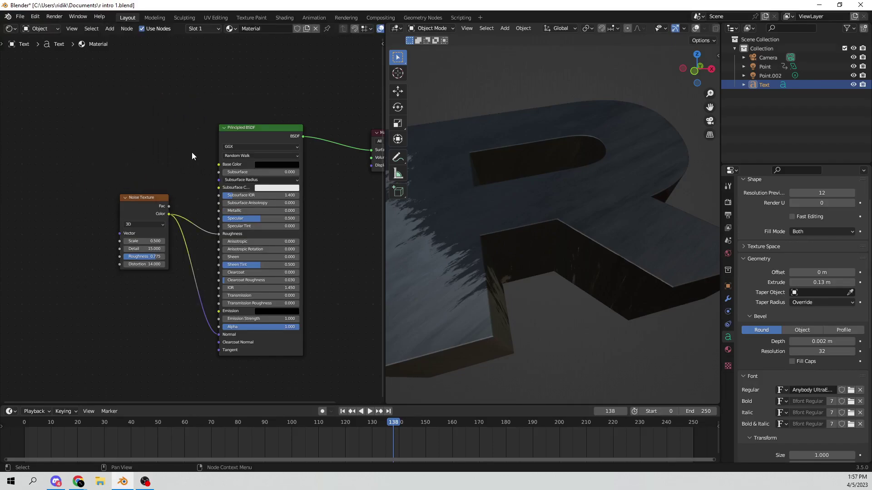
- Link the Noise Texture's Color output to both the Roughness and Normal inputs of the Principled BSDF
scroll(189, 218, up, 2)
middle_drag(178, 223, 193, 179)
scroll(241, 201, up, 1)
drag(187, 164, 267, 195)
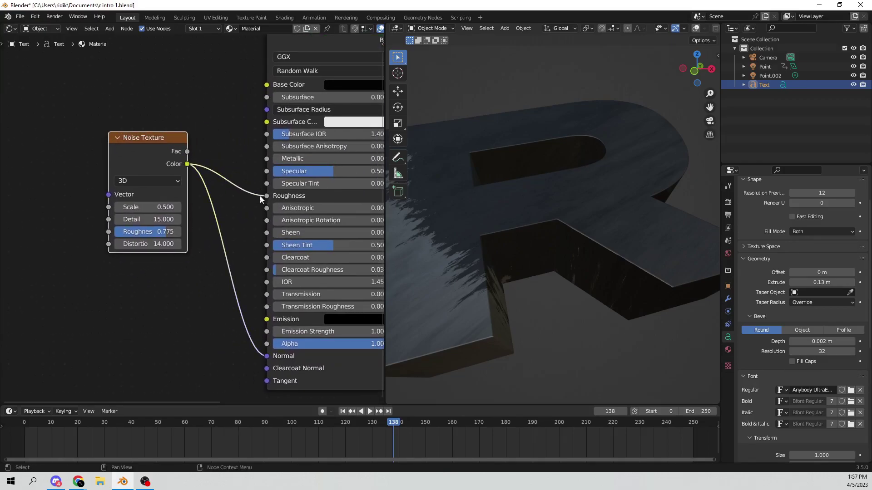
drag(187, 164, 267, 357)
- Examine the Noise Texture's roughness and distortion values
double_click(148, 232)
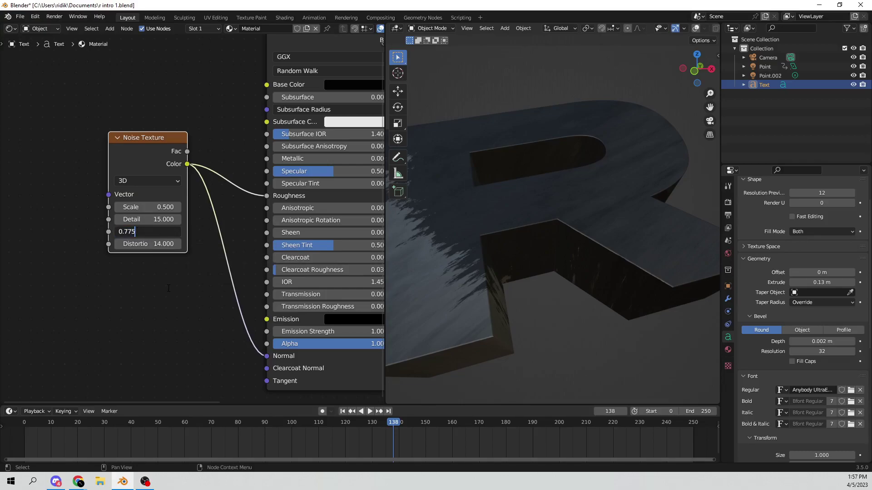
key(Return)
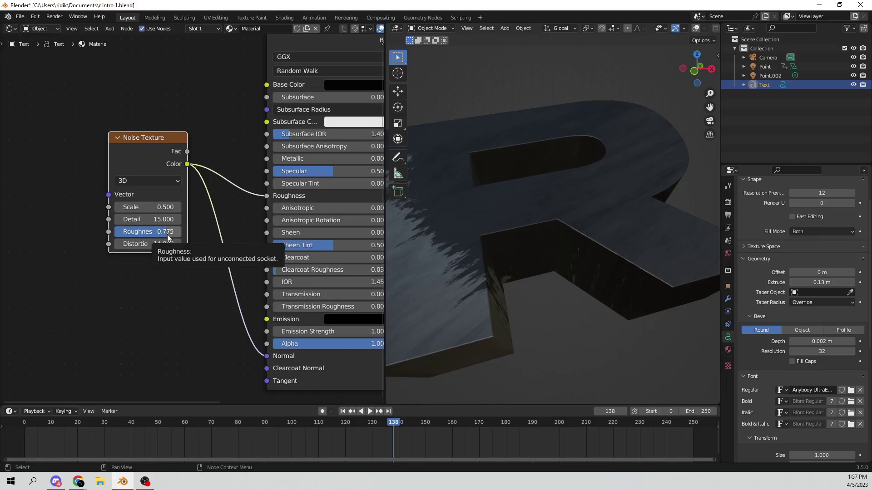
double_click(153, 245)
key(Return)
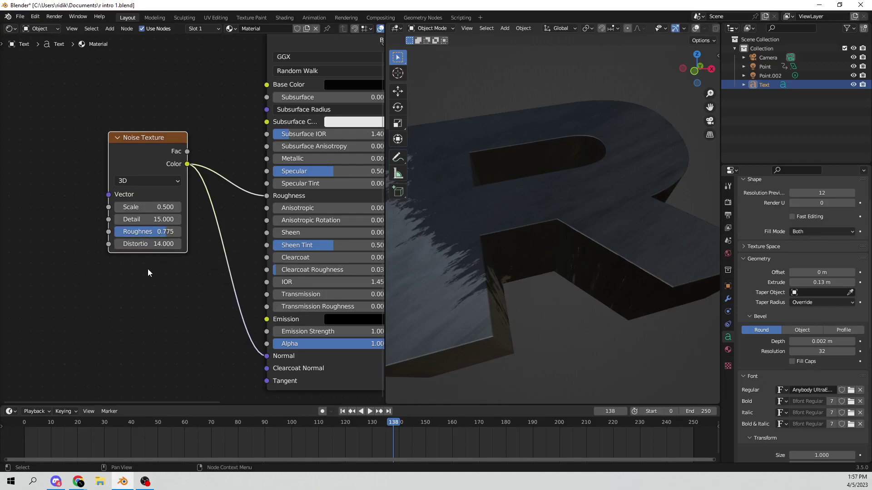
- Raise the Principled BSDF's Specular to 1.000
scroll(166, 254, down, 4)
middle_drag(173, 248, 111, 247)
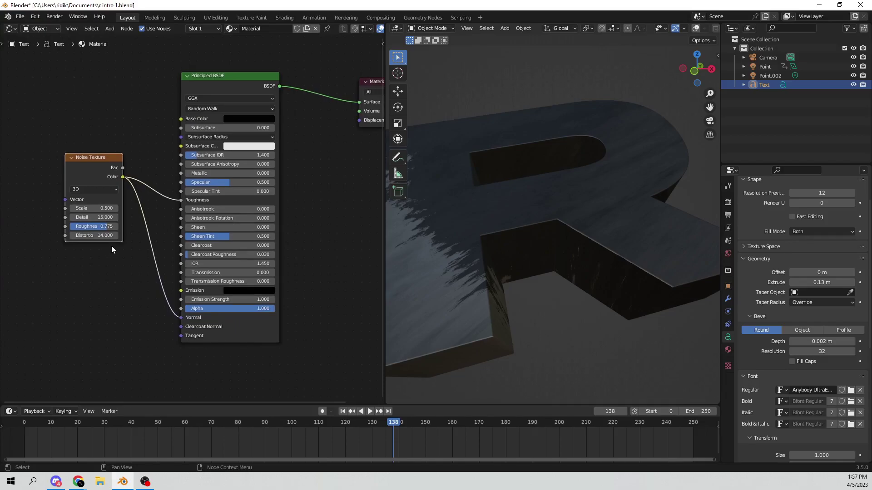
scroll(111, 246, up, 2)
drag(241, 174, 290, 175)
scroll(289, 176, down, 1)
- View the letter through the camera in rendered shading and scrub the timeline to frame 218
middle_drag(469, 195, 522, 184)
key(KP_0)
scroll(694, 29, down, 5)
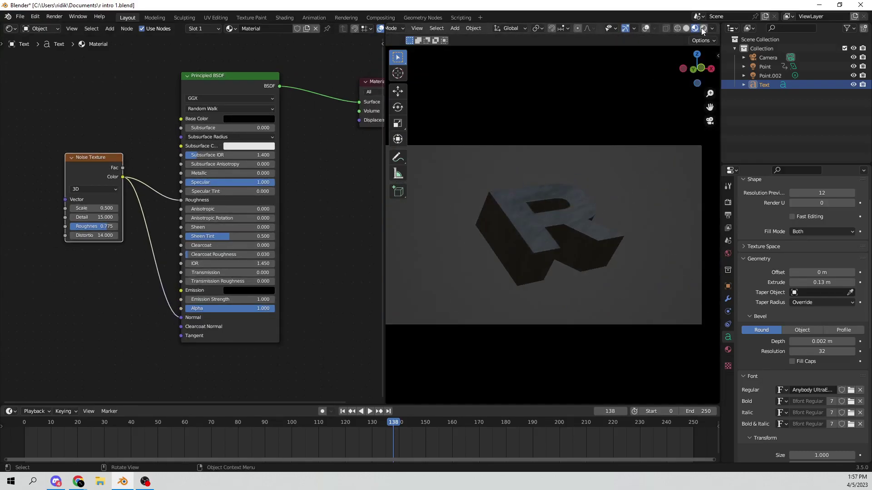
click(703, 28)
scroll(605, 193, up, 1)
drag(385, 420, 607, 398)
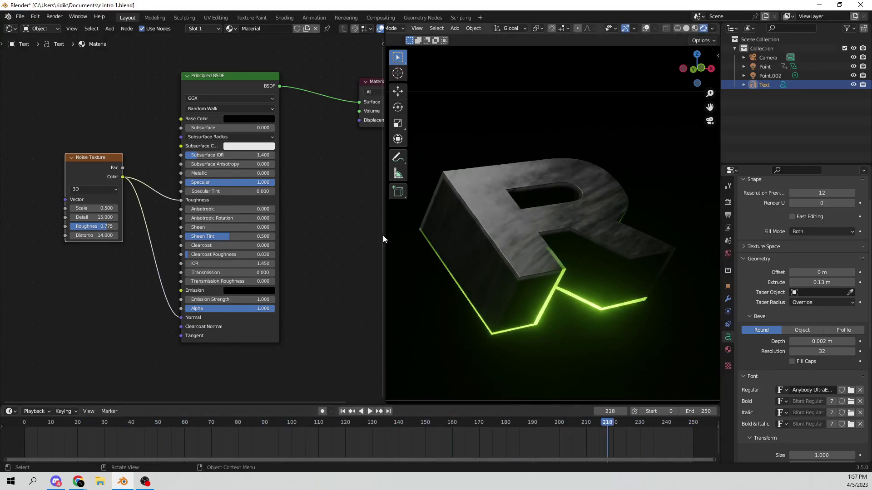
- Close the node editor area so that the 3D viewport takes over its space
mouse_move(268, 182)
mouse_down()
mouse_move(241, 182)
mouse_move(275, 183)
mouse_up()
middle_drag(373, 186, 338, 185)
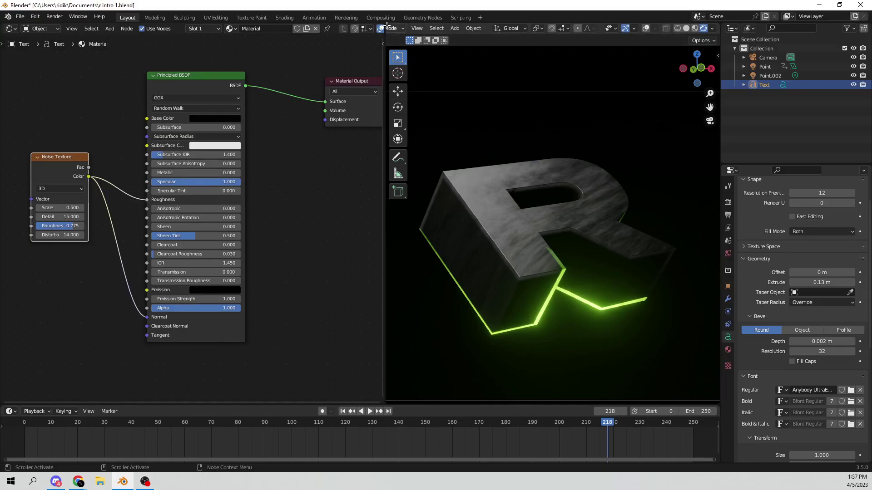
drag(386, 26, 283, 119)
scroll(446, 141, down, 3)
middle_drag(386, 217, 483, 209)
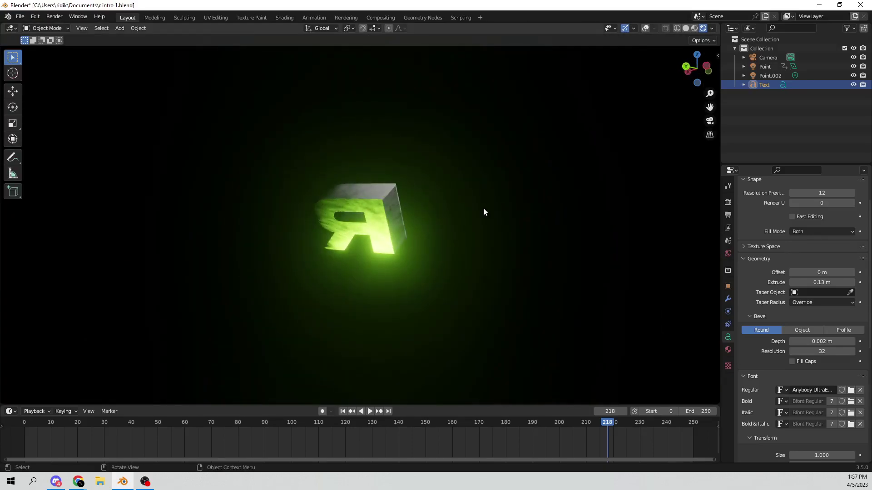
- Select the area light named Point and show the viewport overlays in rendered shading
click(685, 28)
middle_drag(610, 86, 491, 111)
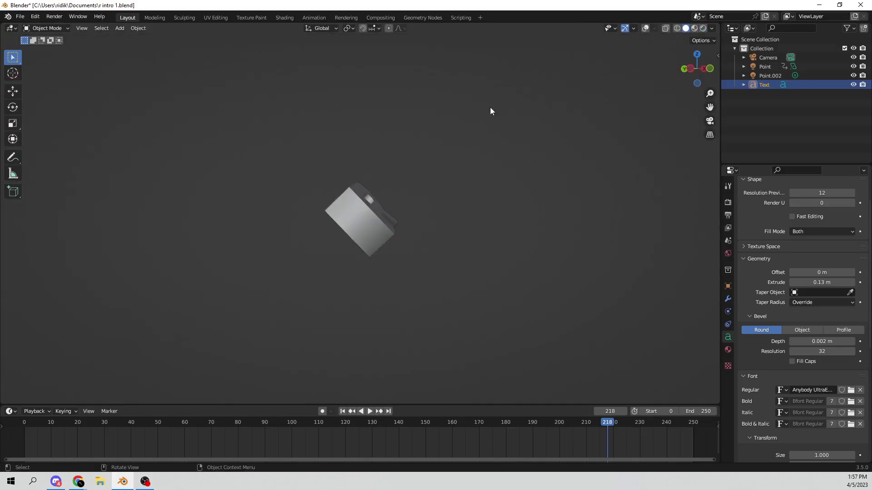
click(699, 28)
click(768, 66)
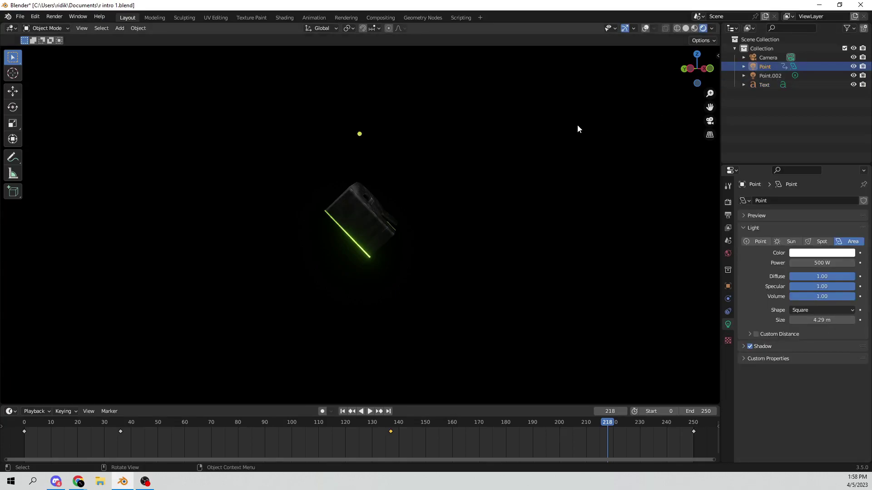
middle_drag(578, 129, 544, 130)
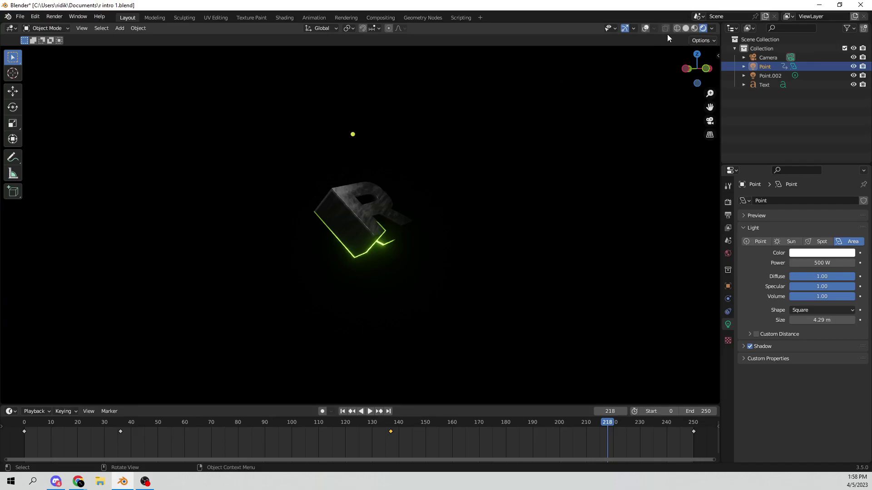
click(646, 28)
middle_drag(459, 117, 392, 195)
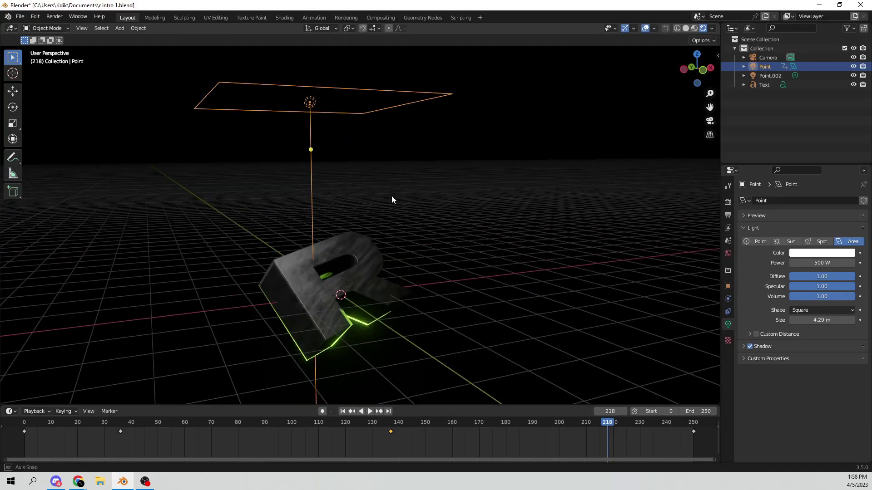
- Scrub from frame 0 to frame 36 and insert a Location keyframe for the area light at frame 36
drag(345, 425, 65, 436)
click(72, 432)
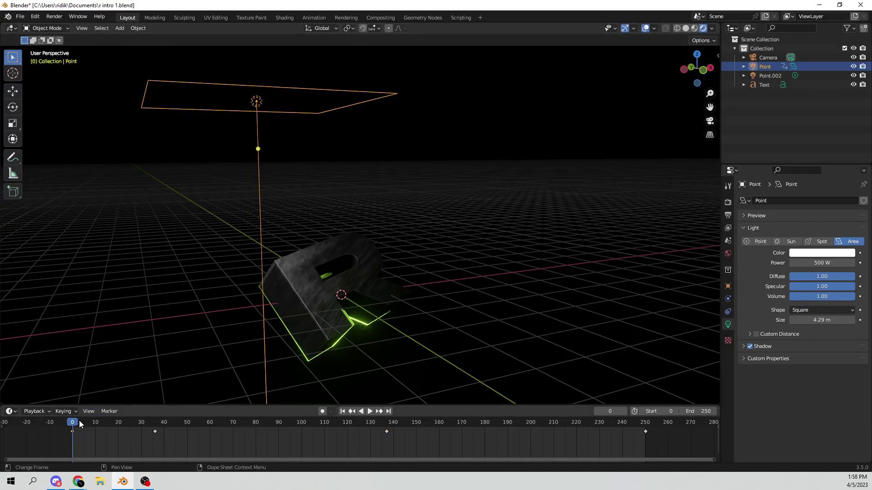
drag(78, 423, 157, 423)
key(space)
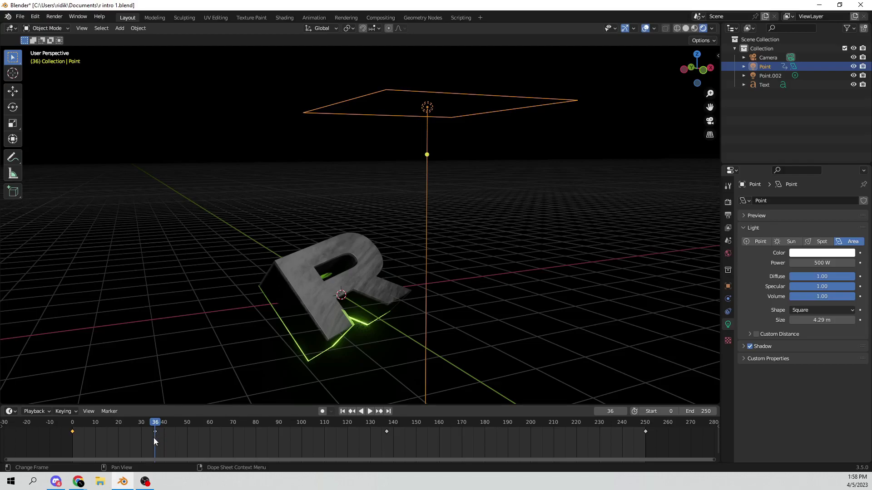
key(g)
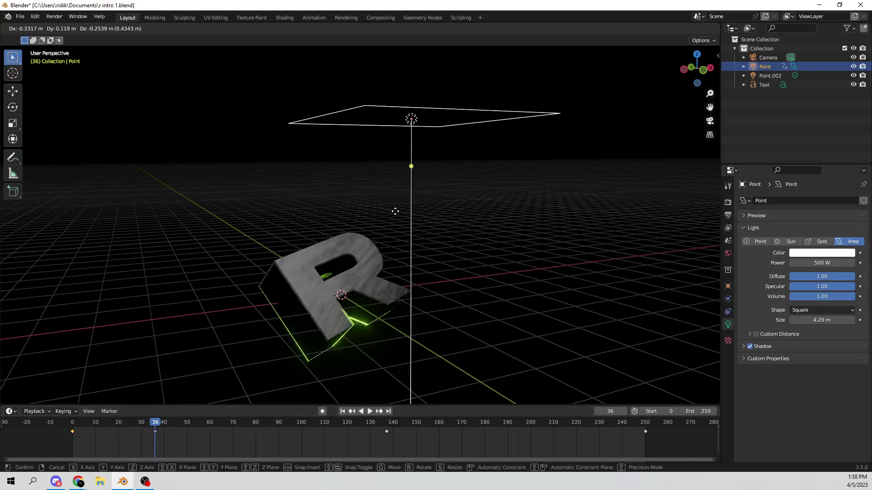
key(Escape)
key(i)
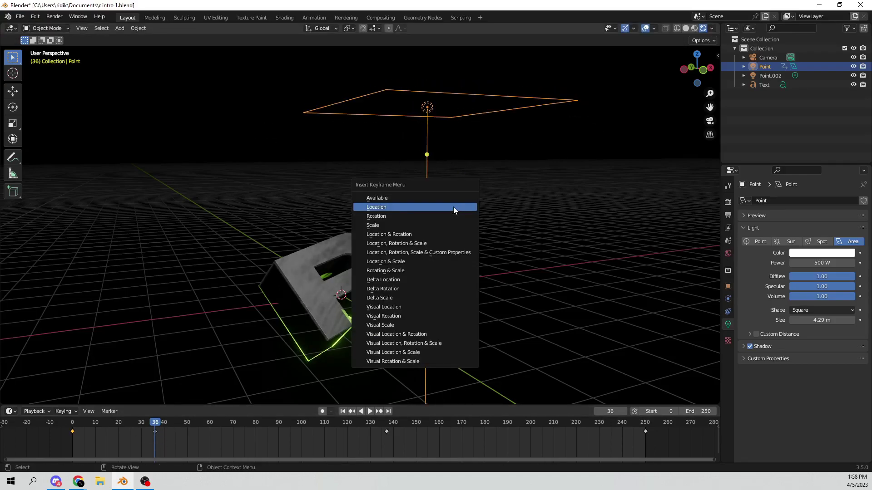
click(398, 206)
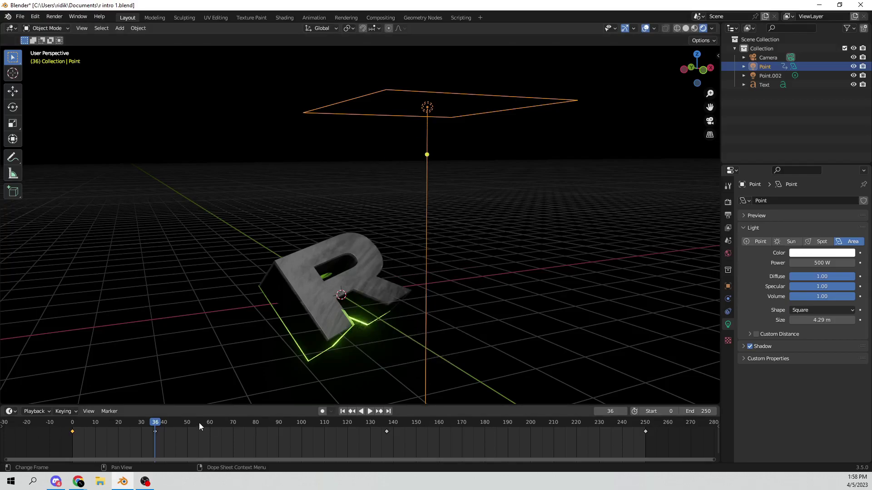
- Insert a Location keyframe for the area light at frame 137
key(g)
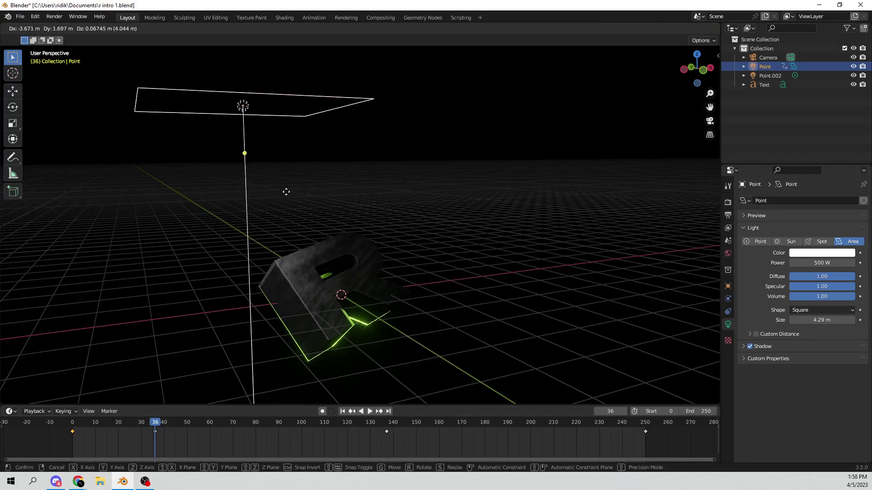
click(286, 191)
click(389, 423)
click(387, 423)
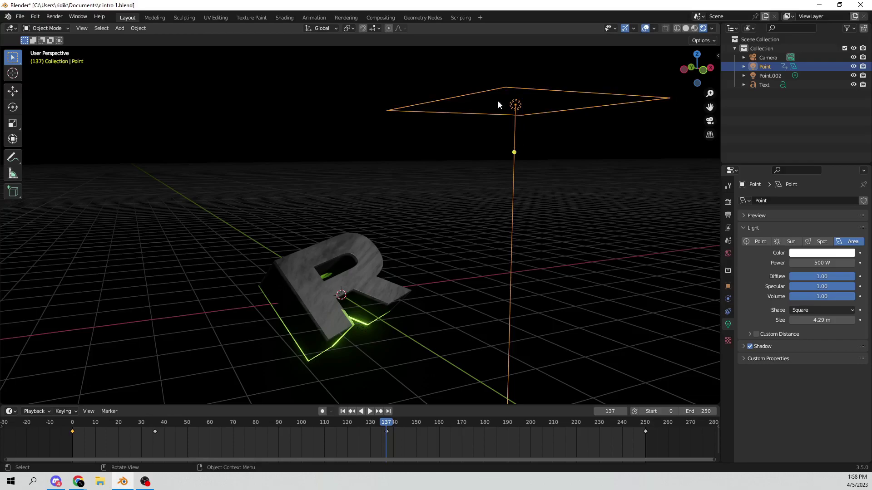
key(i)
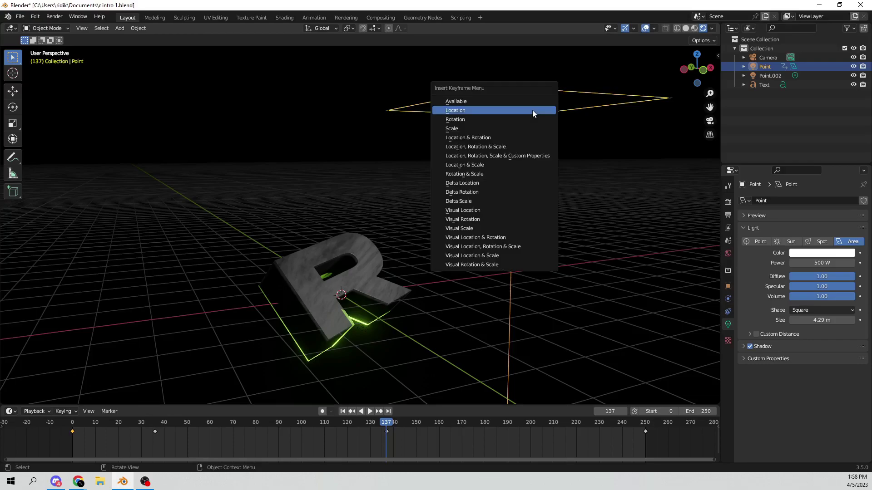
click(468, 110)
- Duplicate the area light's frame 0 keyframe to frame 250 so that the light returns to its starting position
drag(387, 419, 645, 425)
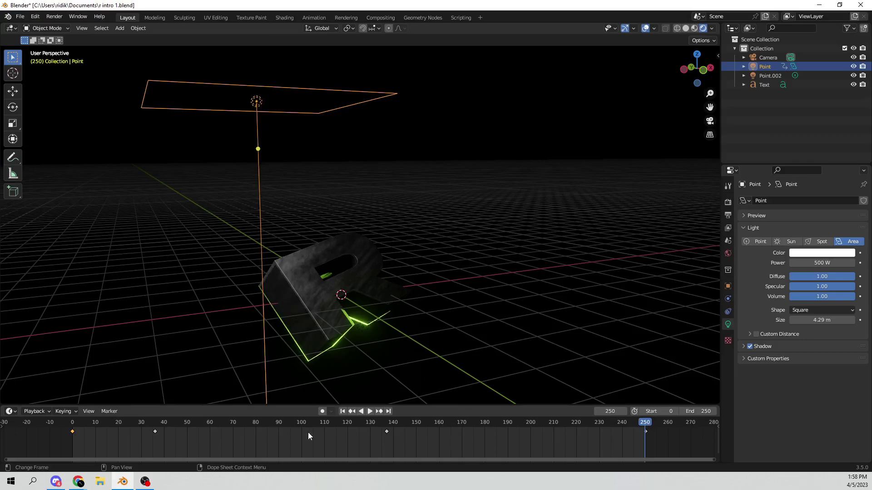
click(73, 422)
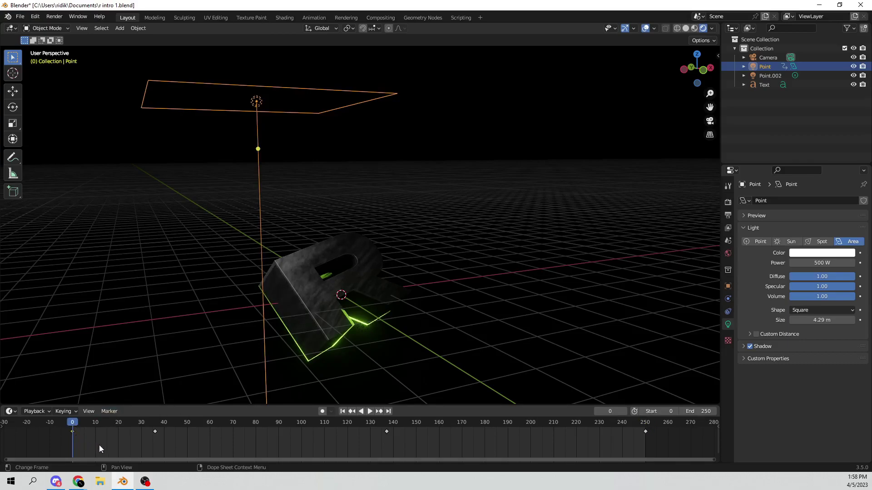
drag(118, 451, 40, 423)
key(shift+d)
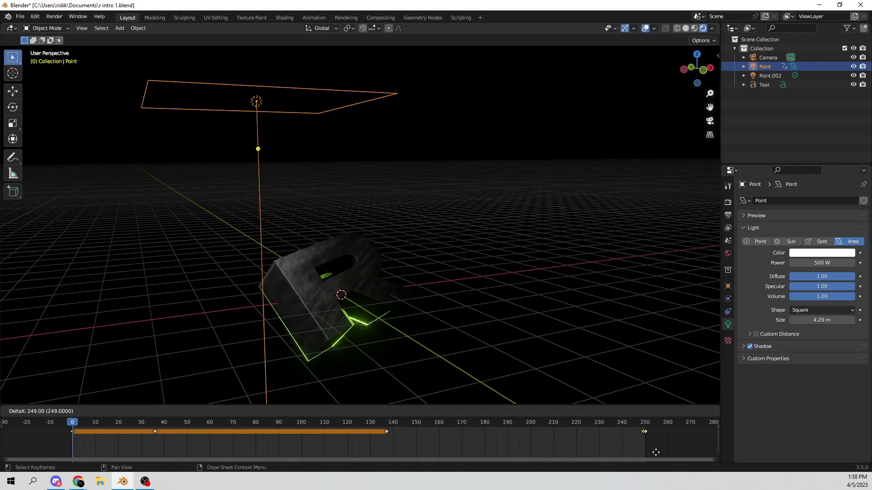
click(654, 449)
click(646, 423)
key(space)
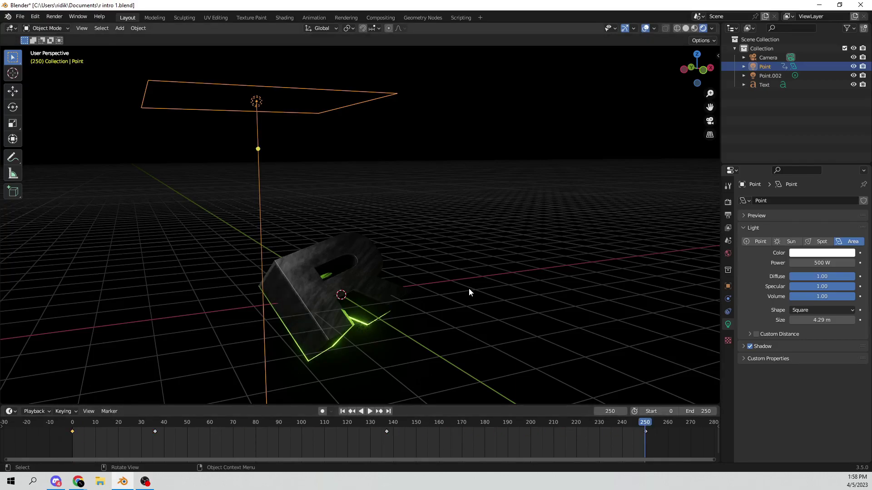
- Scrub the animation to frame 108 to check how the area light moves over the letter
middle_drag(511, 274, 494, 284)
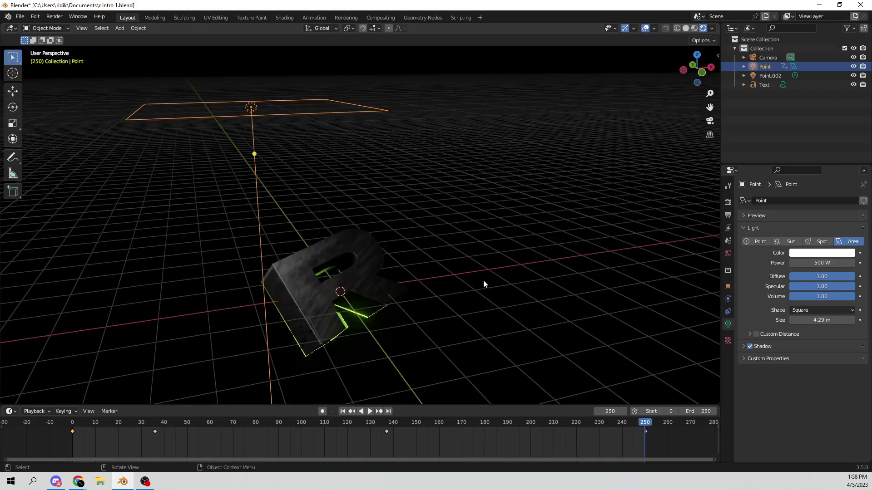
scroll(483, 280, down, 1)
click(333, 423)
key(space)
drag(334, 422, 320, 422)
key(space)
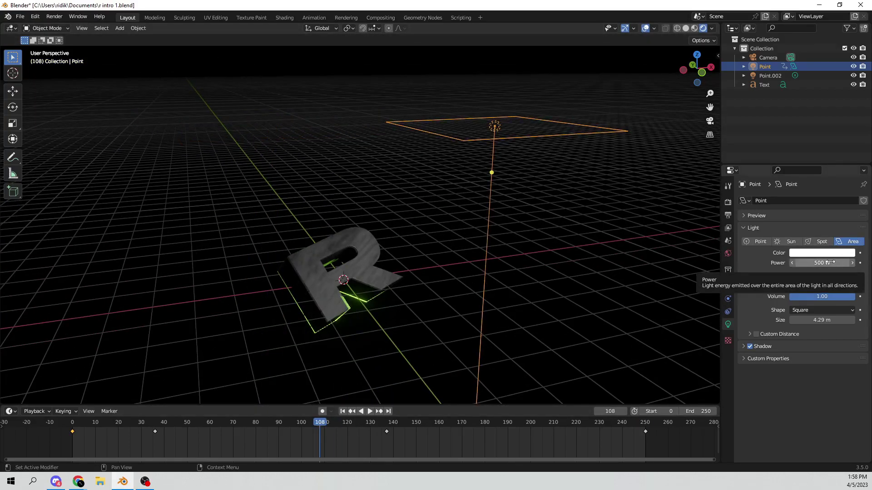
- Select the green point light Point.002 and examine its power from underneath the letter
middle_drag(496, 130, 370, 317)
click(370, 318)
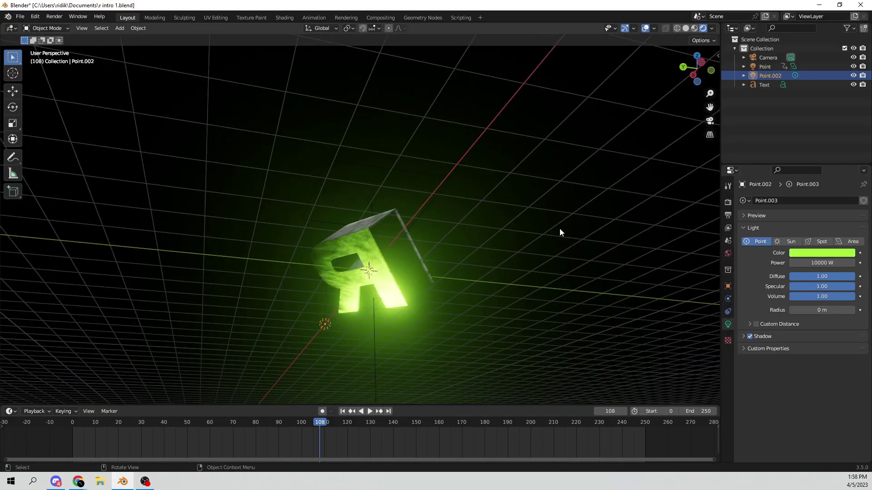
middle_drag(560, 228, 517, 247)
middle_drag(536, 213, 586, 191)
click(829, 262)
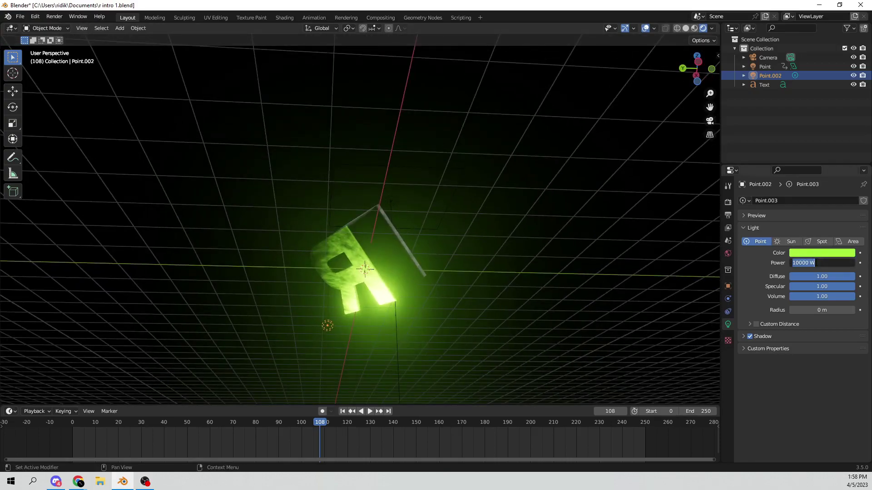
click(805, 263)
click(768, 272)
click(824, 257)
- Turn the green point light's Shadow off and on again to compare the effect on the letter
click(751, 337)
middle_drag(545, 302, 441, 312)
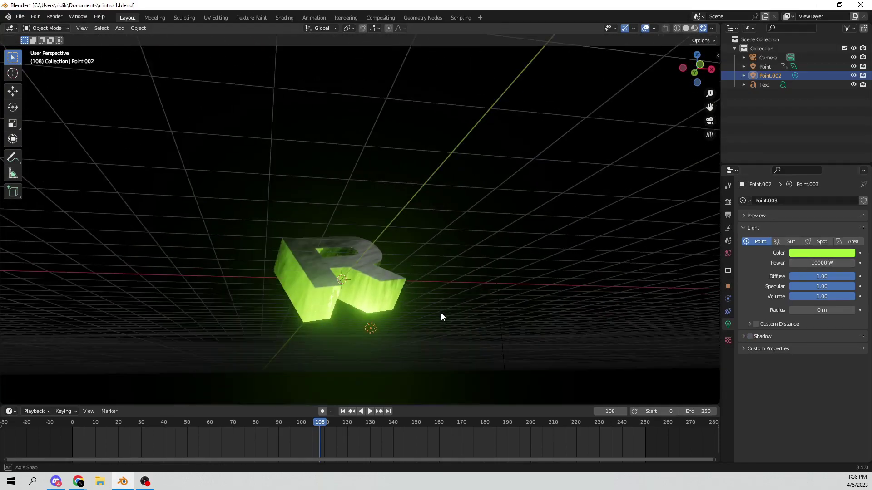
click(749, 337)
click(750, 337)
click(750, 336)
- Switch the area light's Shadow off and back on to compare the lighting
middle_drag(522, 300, 343, 178)
click(765, 67)
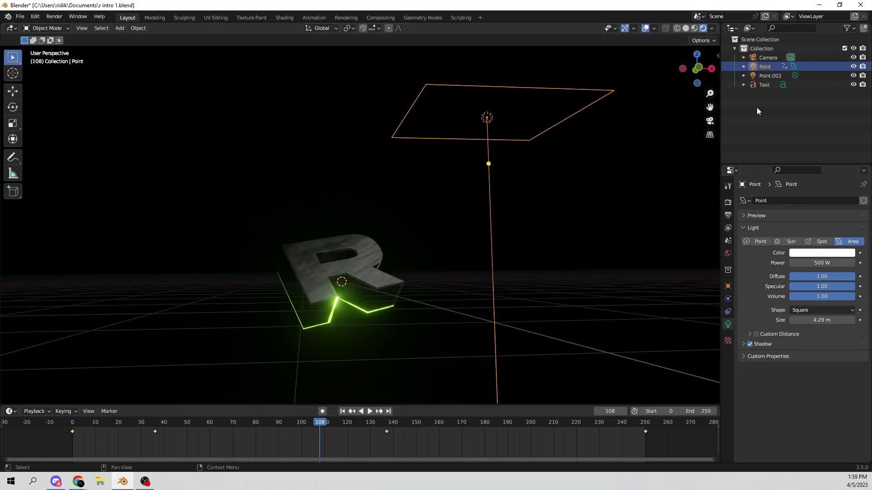
click(750, 347)
click(749, 347)
click(749, 346)
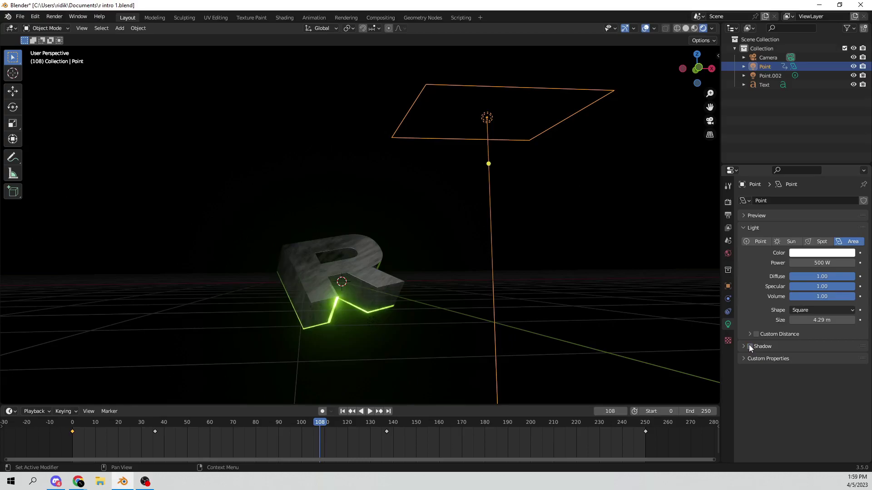
click(750, 347)
- Select the green point light and play the animation from frame 0 in camera view without overlays
middle_drag(613, 314, 325, 336)
click(323, 319)
middle_drag(383, 333, 478, 360)
key(KP_0)
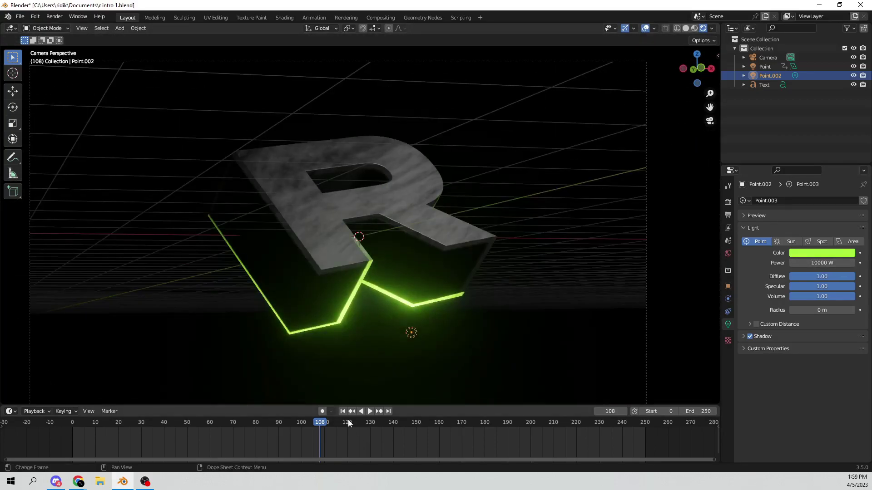
click(343, 411)
key(space)
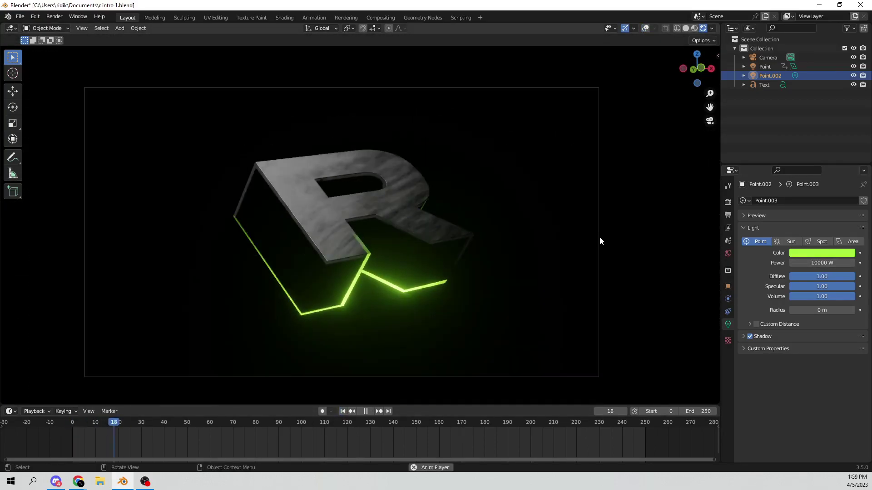
- Try out changes to the World background color and bring it back to black
click(728, 253)
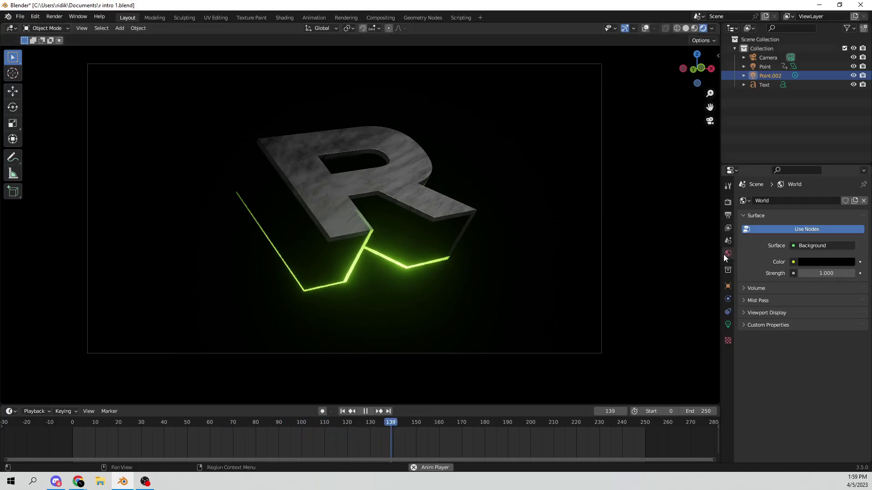
click(805, 262)
drag(799, 239, 836, 239)
drag(847, 132, 843, 198)
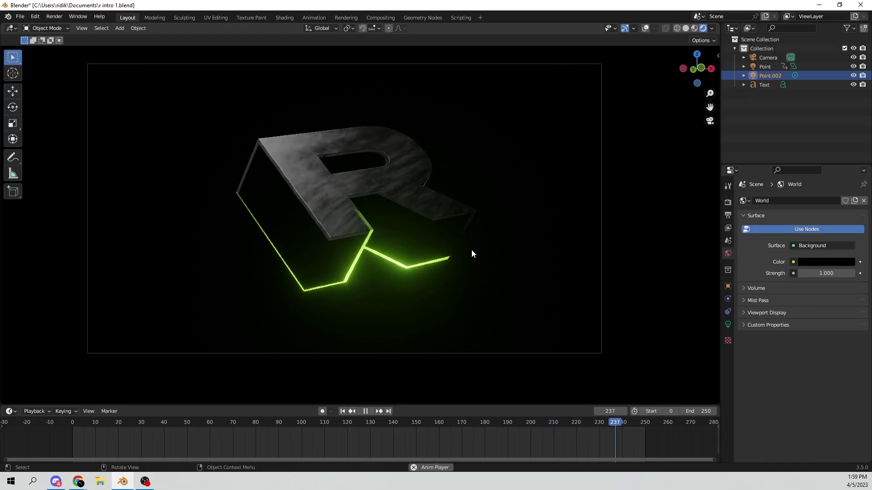
- Extend the letter R text object to read READ
click(477, 225)
key(Tab)
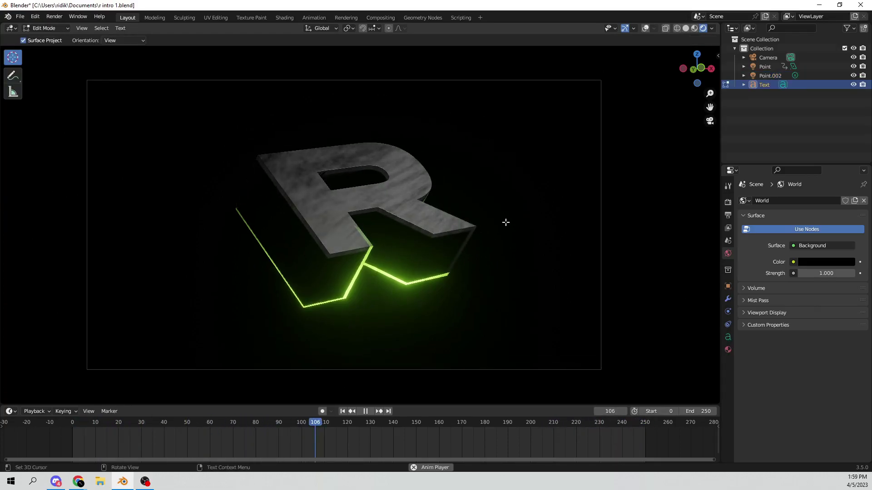
key(Tab)
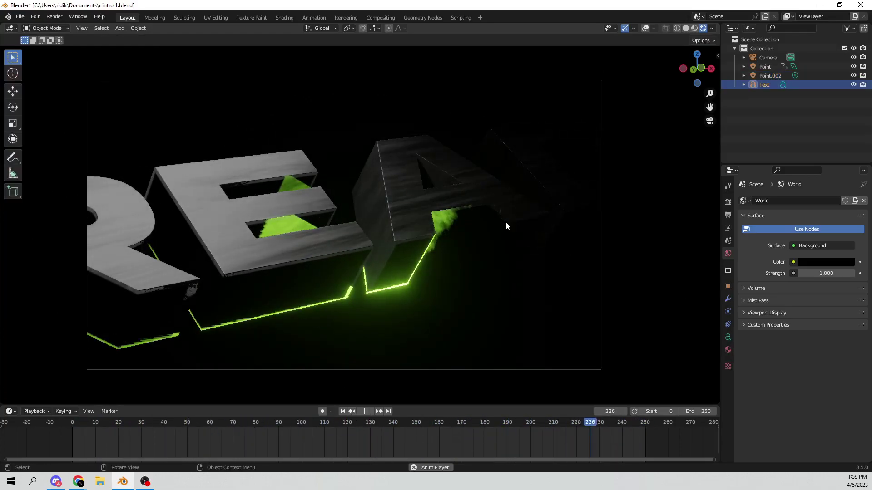
- Scale the READ text down and move it so that the whole word fits in the camera frame
key(s)
click(450, 227)
key(g)
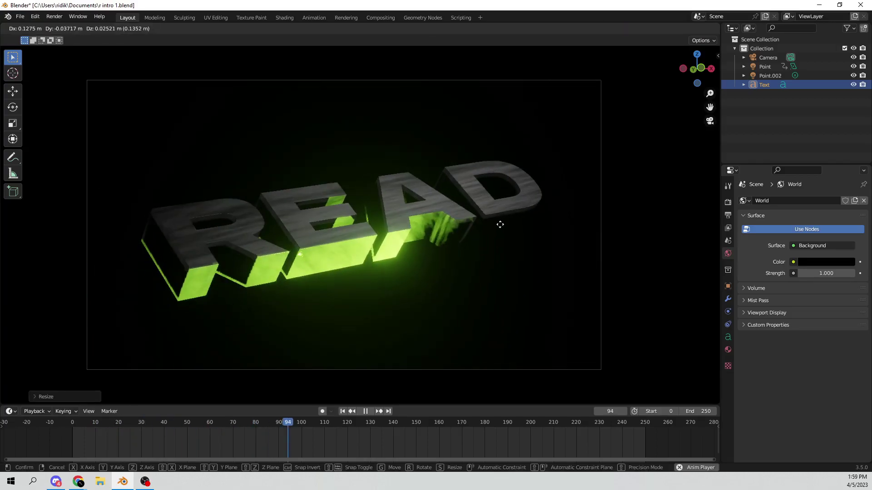
click(501, 224)
scroll(575, 265, down, 1)
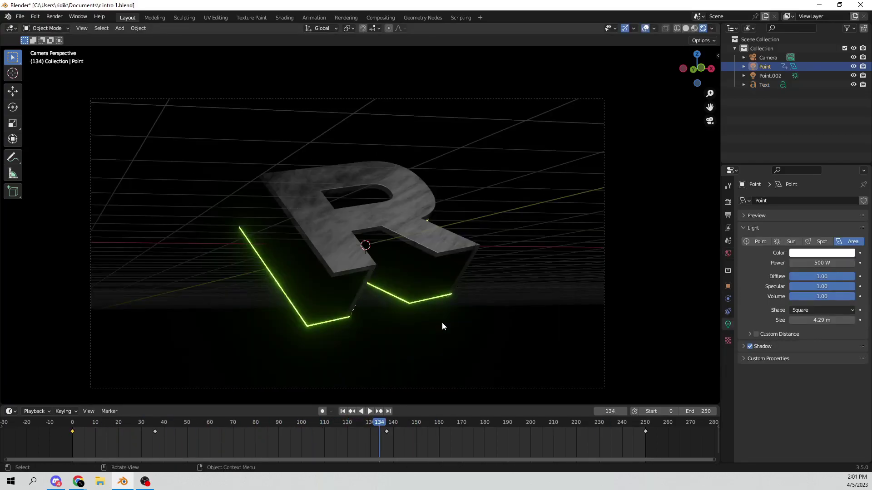
- Scrub the timeline and play the letter R animation through the camera with the viewport overlays hidden
drag(395, 420, 592, 423)
key(space)
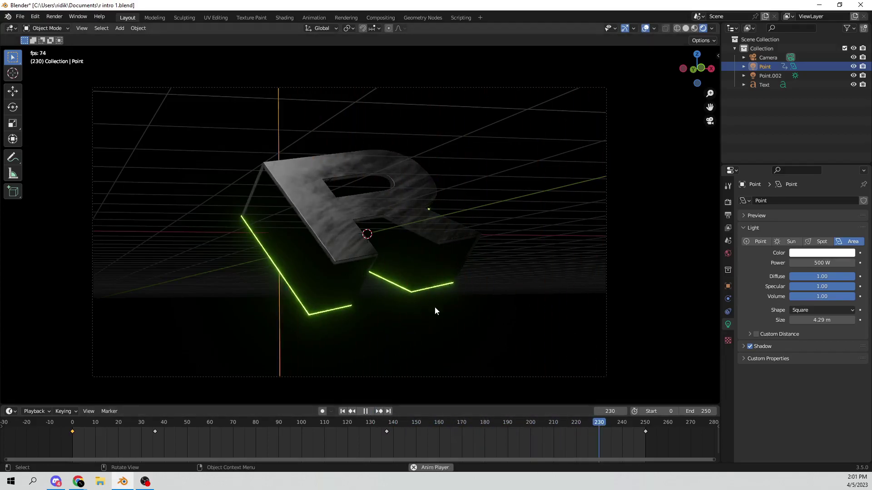
click(646, 28)
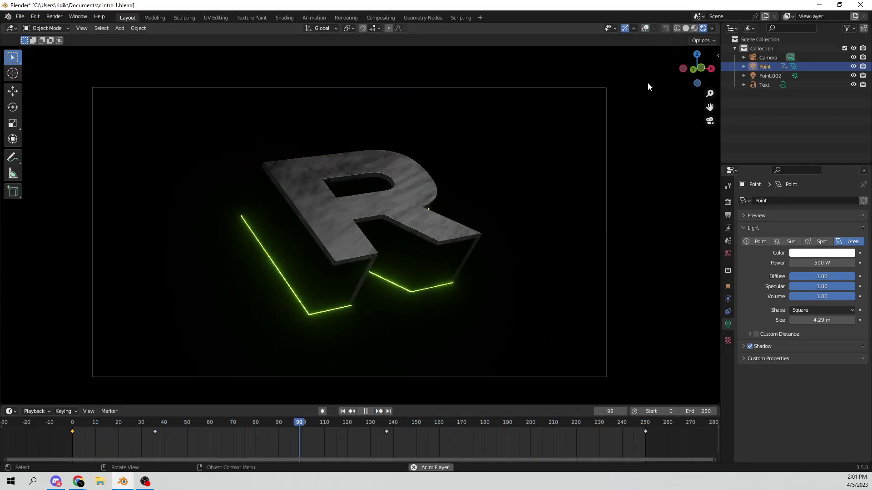